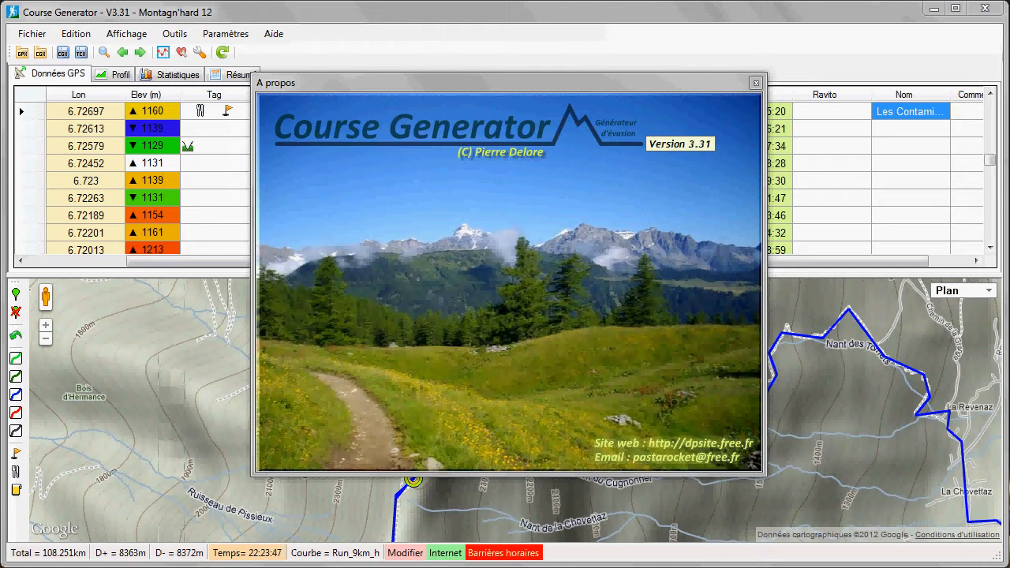
Close the splash window and open the track file Montagnhard_2012 (openrunner).gpx from the Montagn'hard 2012 folder.
click(616, 289)
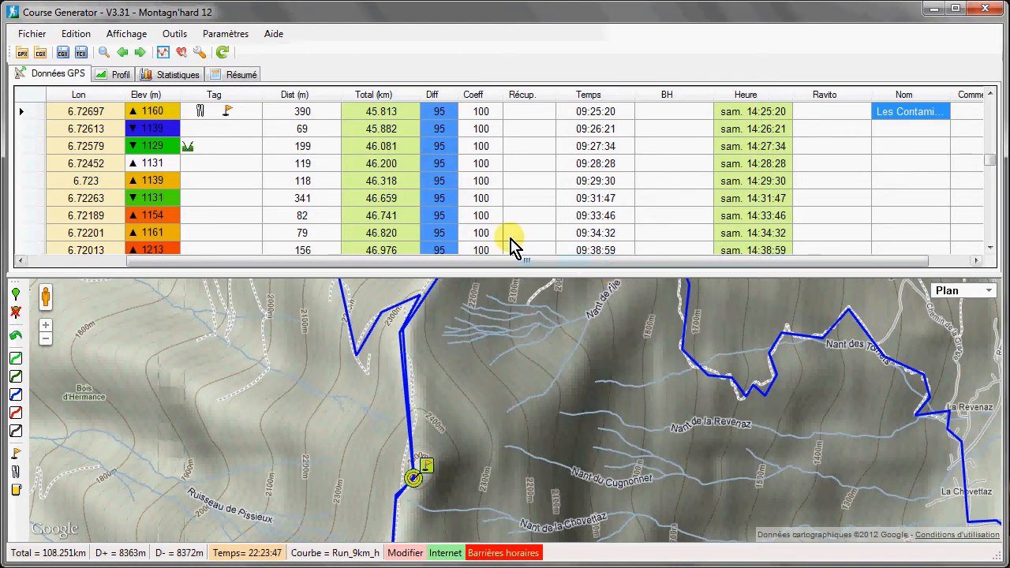
click(23, 55)
click(316, 194)
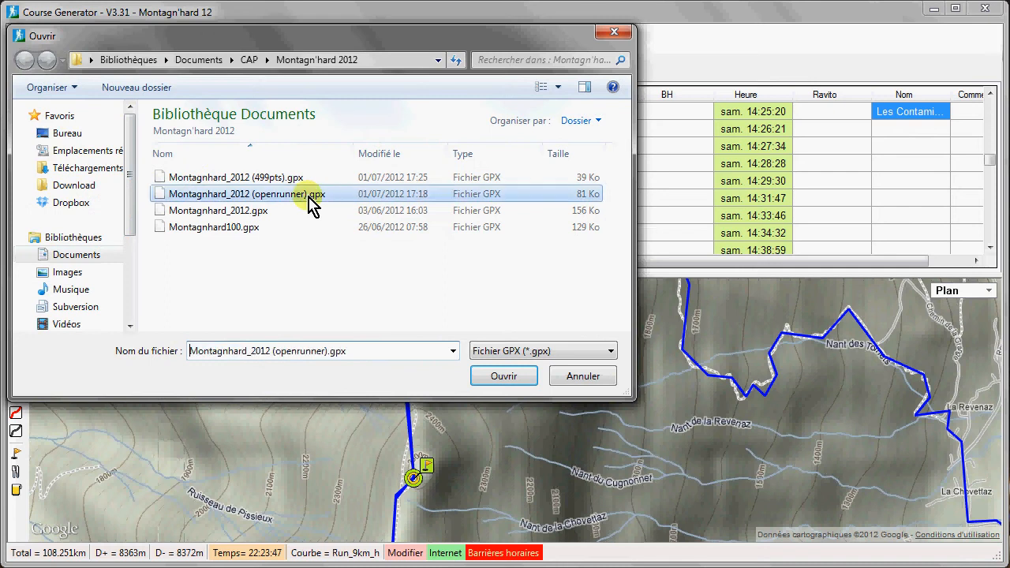
click(505, 377)
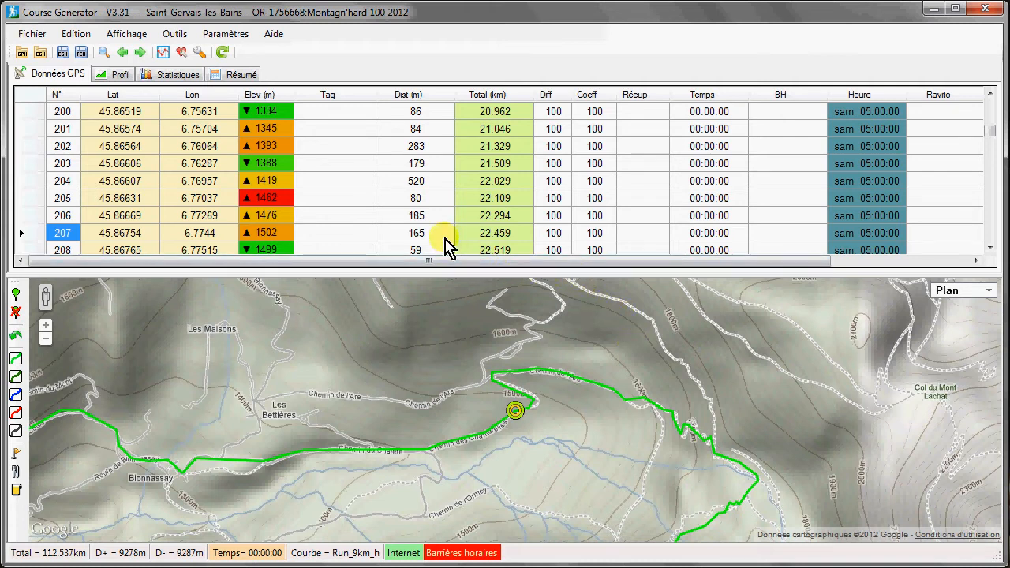
Look through the loaded GPS points from end to start, and rename the course as Montagn'hard 12 in its course settings.
click(991, 125)
drag(991, 124, 996, 250)
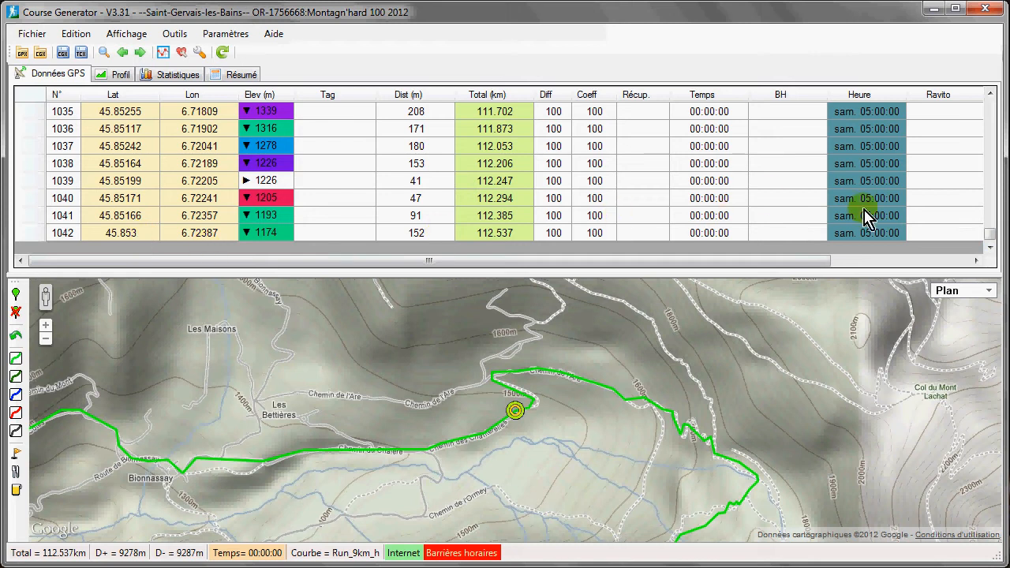
drag(993, 240, 992, 94)
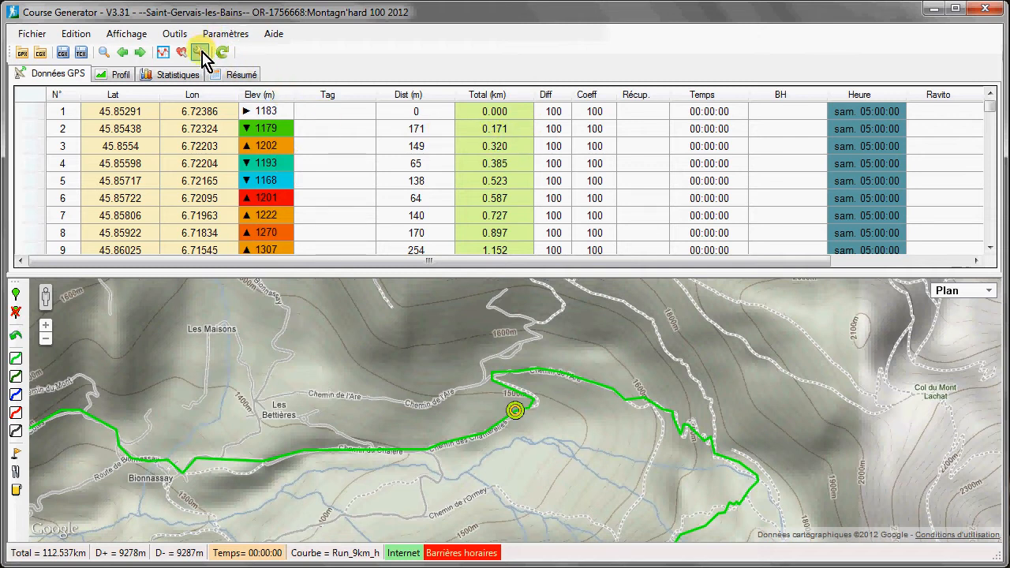
click(232, 36)
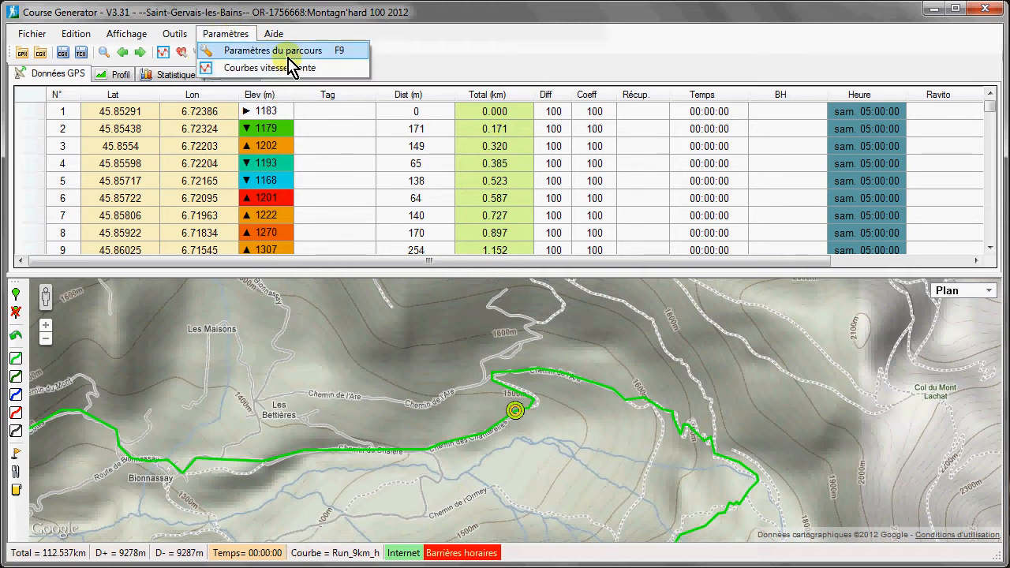
click(294, 57)
click(199, 52)
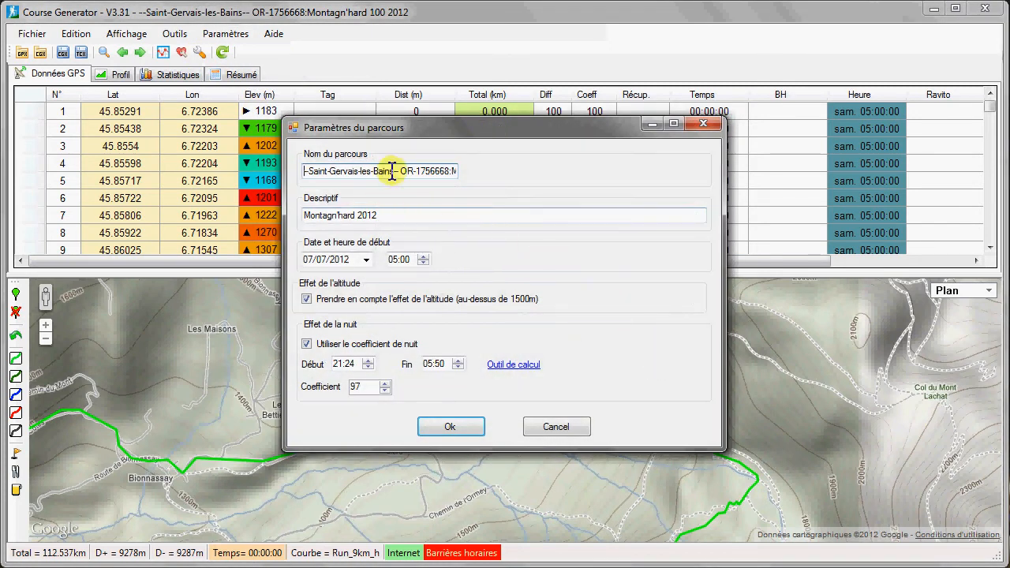
triple_click(392, 172)
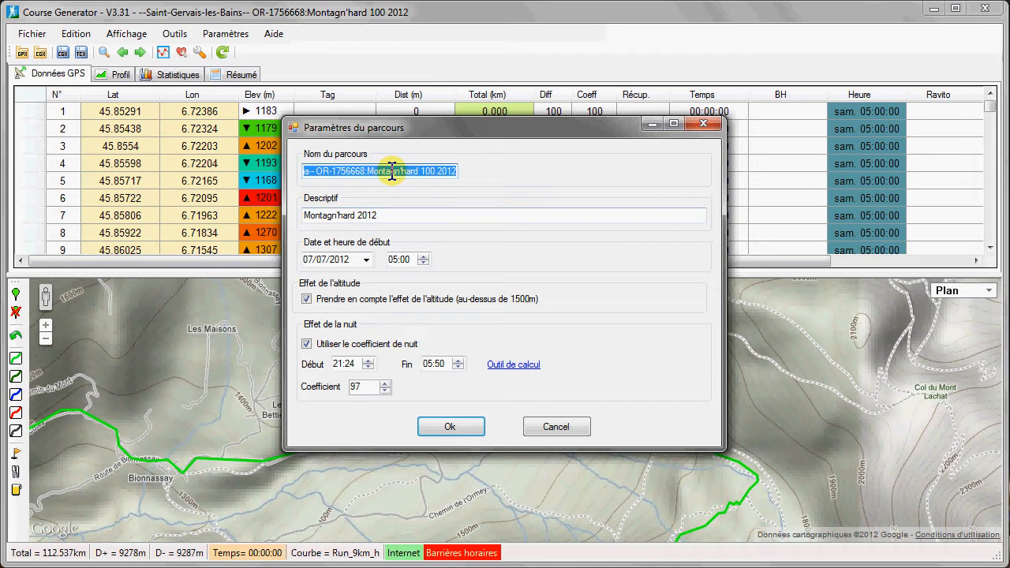
text(Montag)
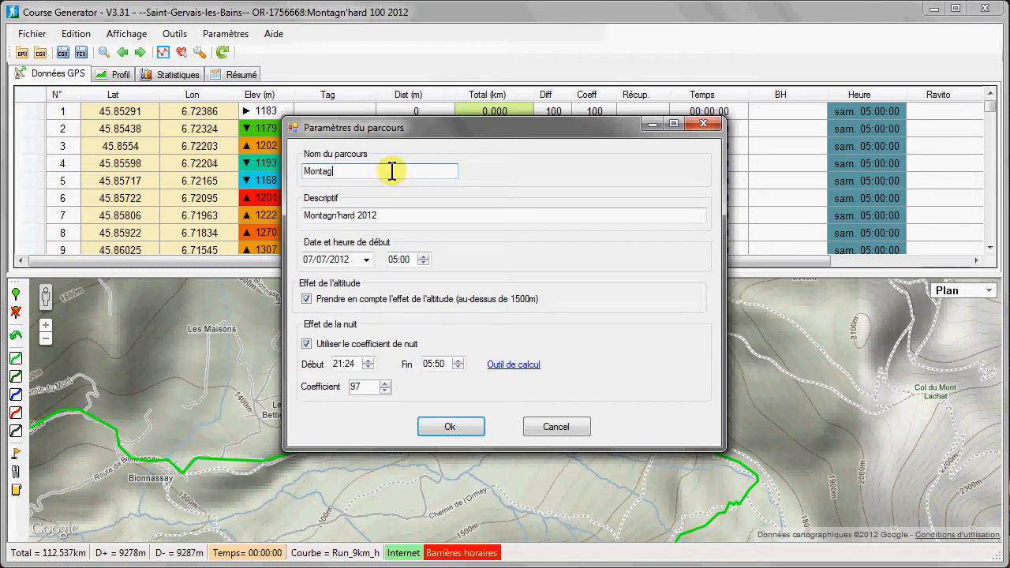
text(n'hard 12)
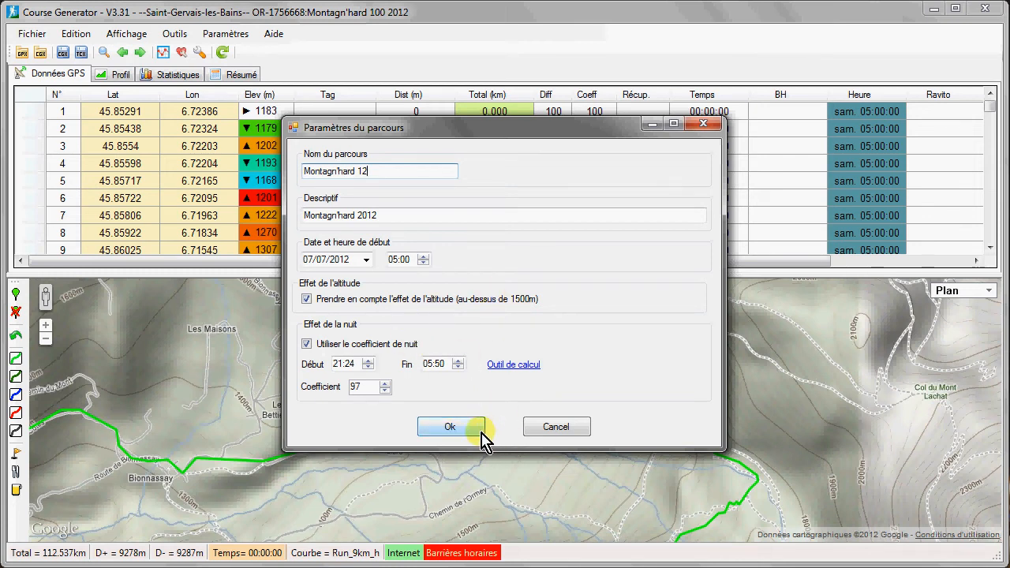
click(450, 427)
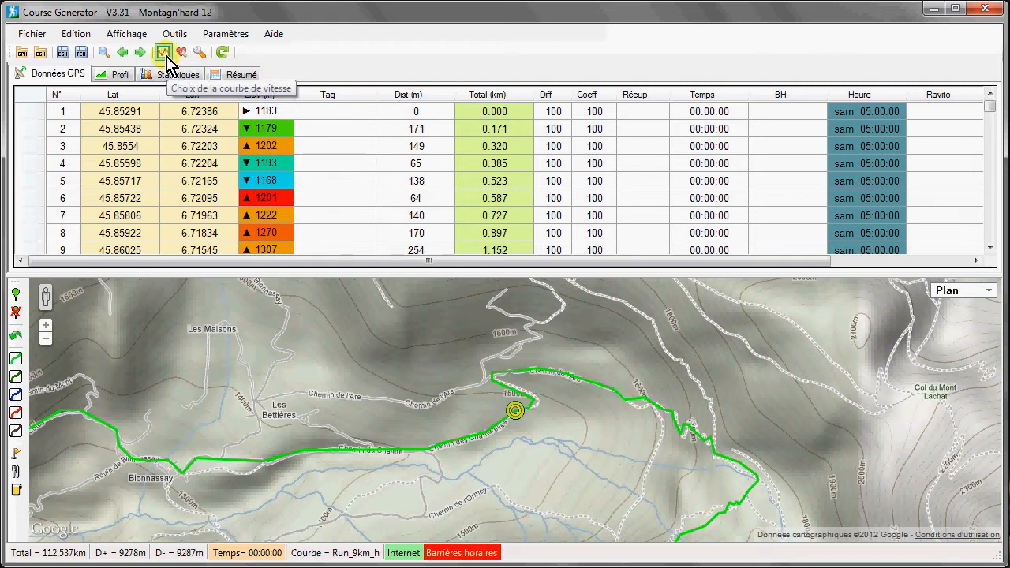
Choose the Run_9km_h speed/slope curve for the course, checking its speed at 0 % slope.
click(164, 55)
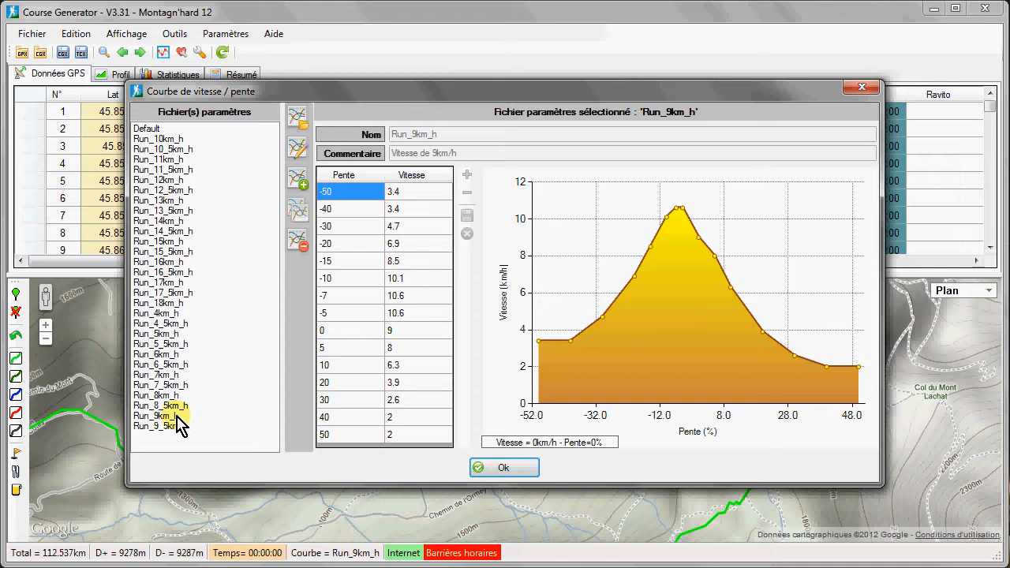
click(177, 417)
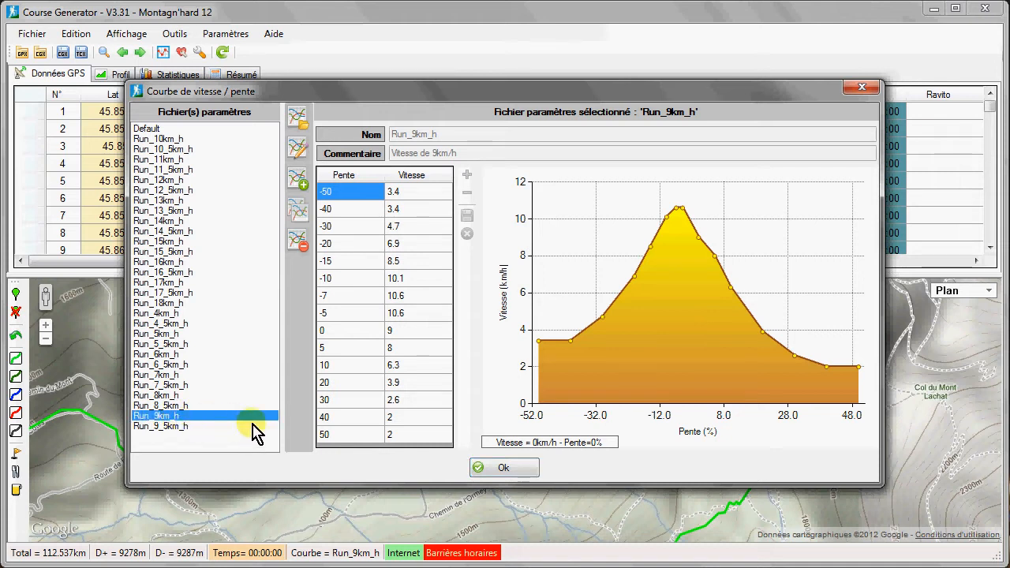
click(338, 330)
click(401, 332)
click(342, 331)
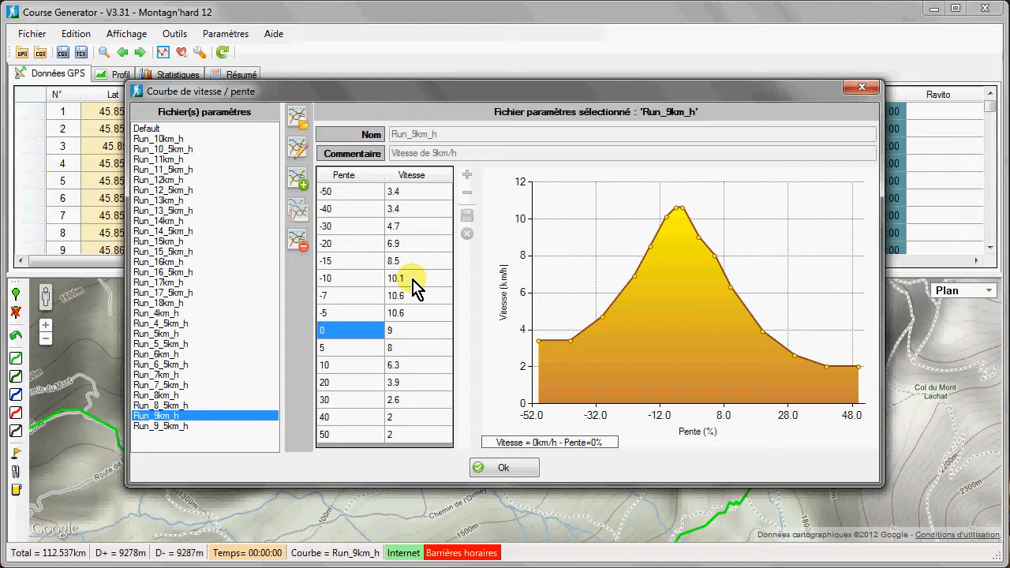
click(511, 467)
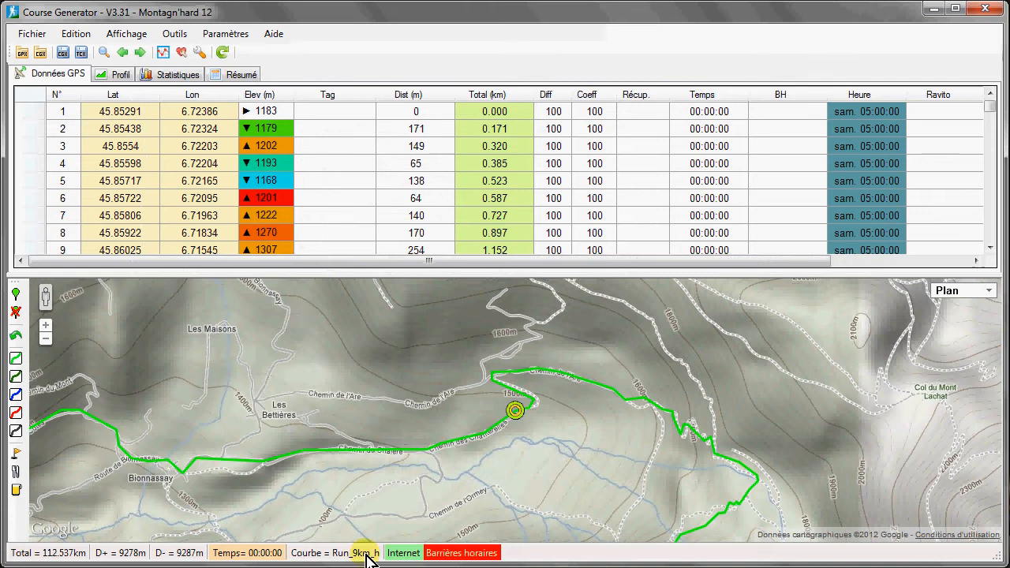
Fill the Diff column with the Moyen difficulty from the start to the end of the course.
click(554, 112)
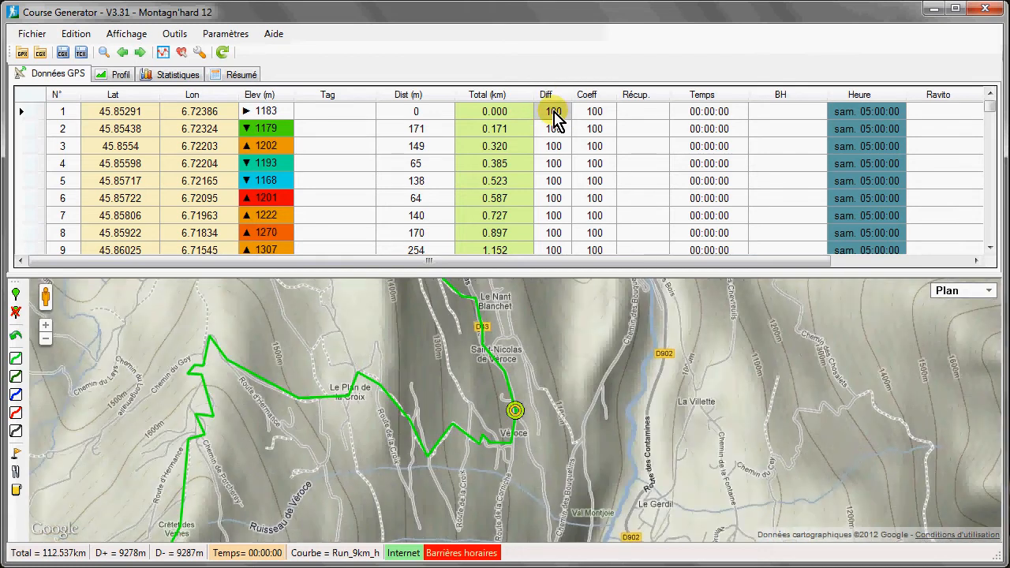
double_click(554, 114)
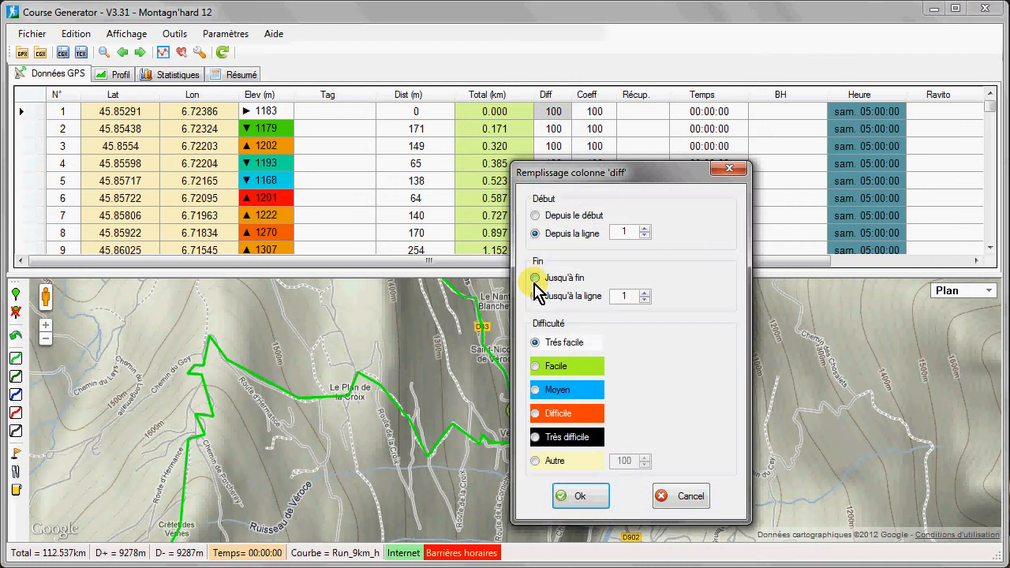
click(535, 216)
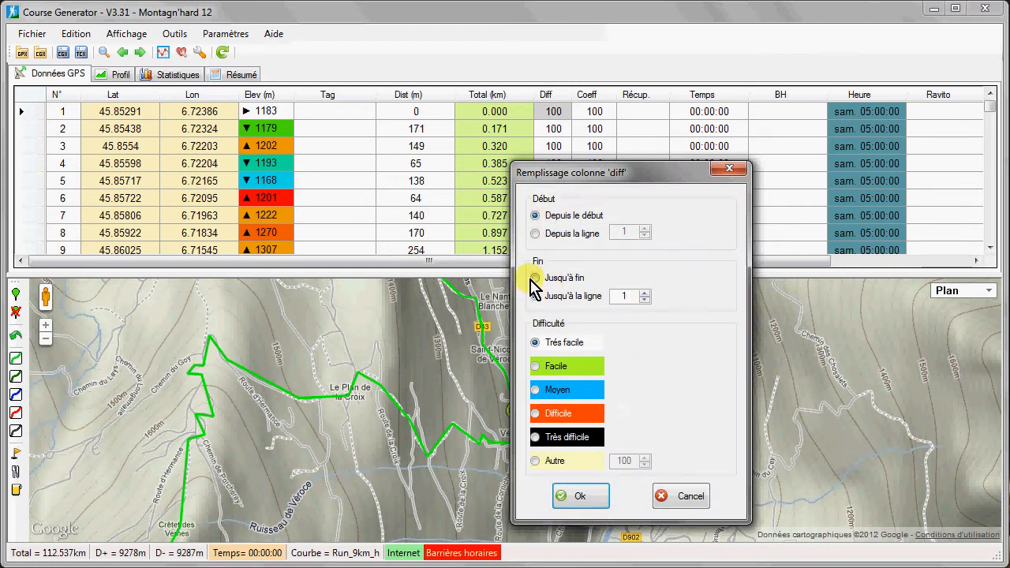
click(535, 278)
click(535, 390)
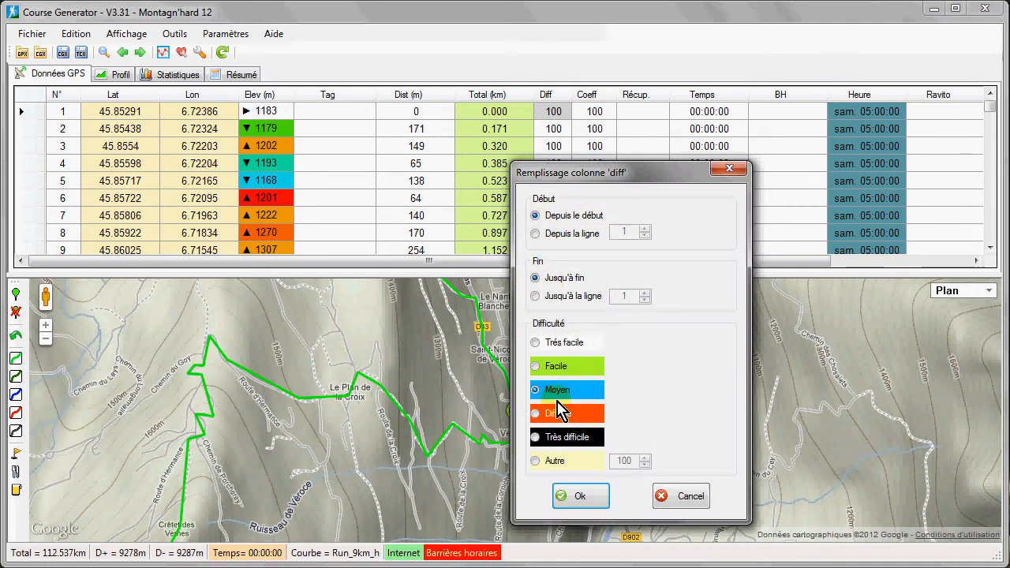
click(571, 497)
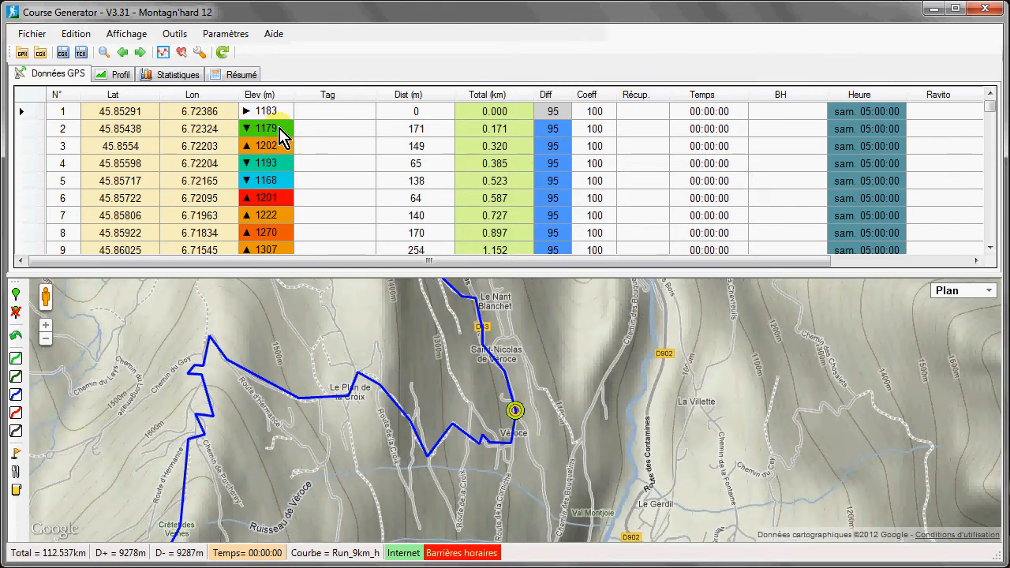
Tag the first track point with Marquer emplacement and name it St Nicolas de Veroce.
click(337, 115)
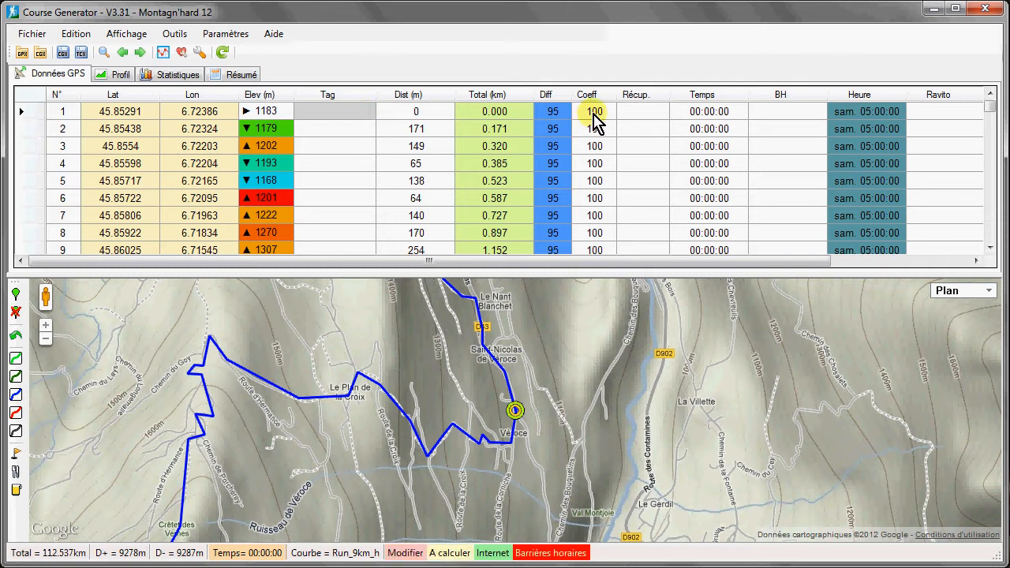
double_click(351, 115)
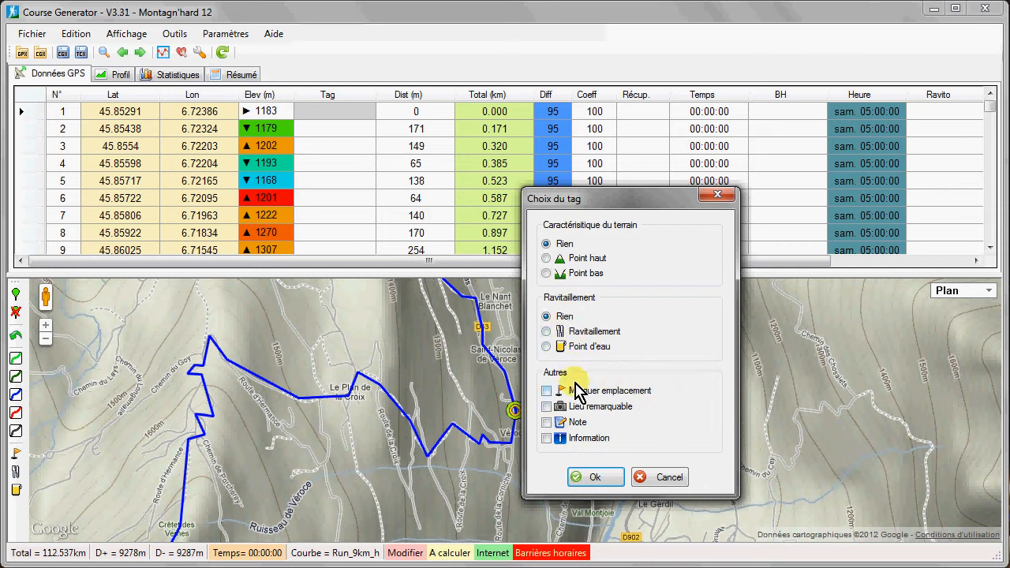
click(546, 390)
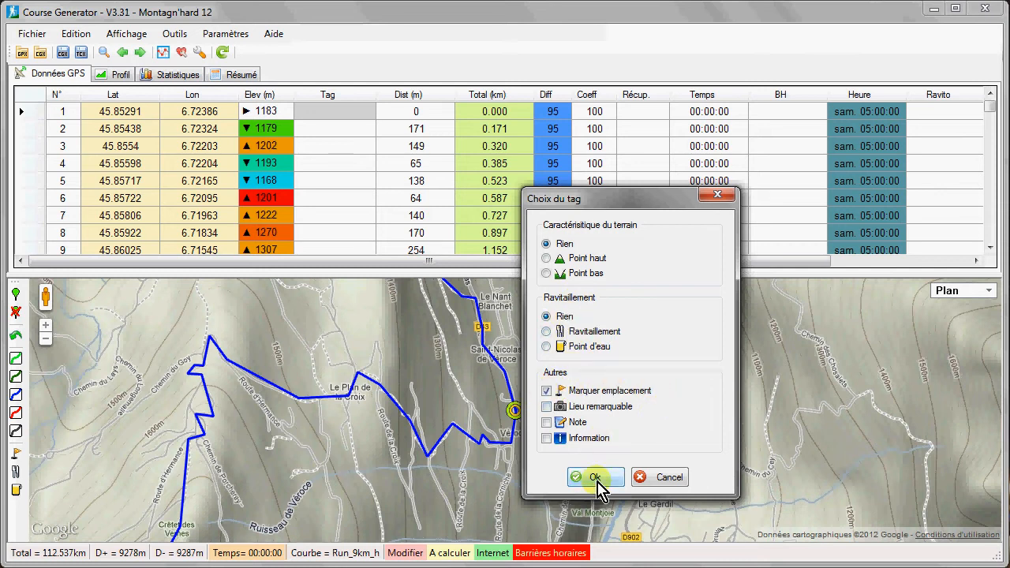
click(596, 478)
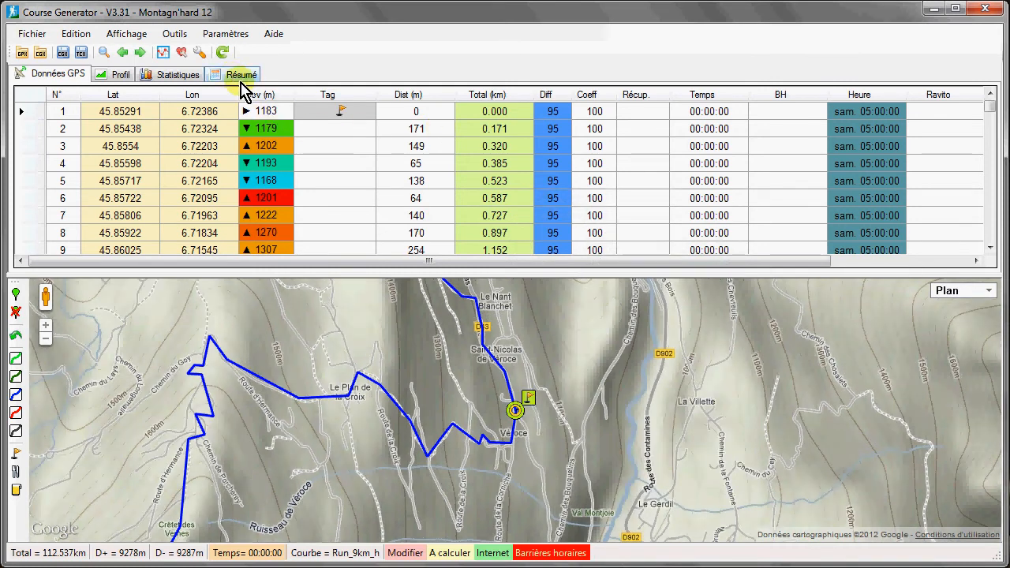
drag(499, 263, 653, 264)
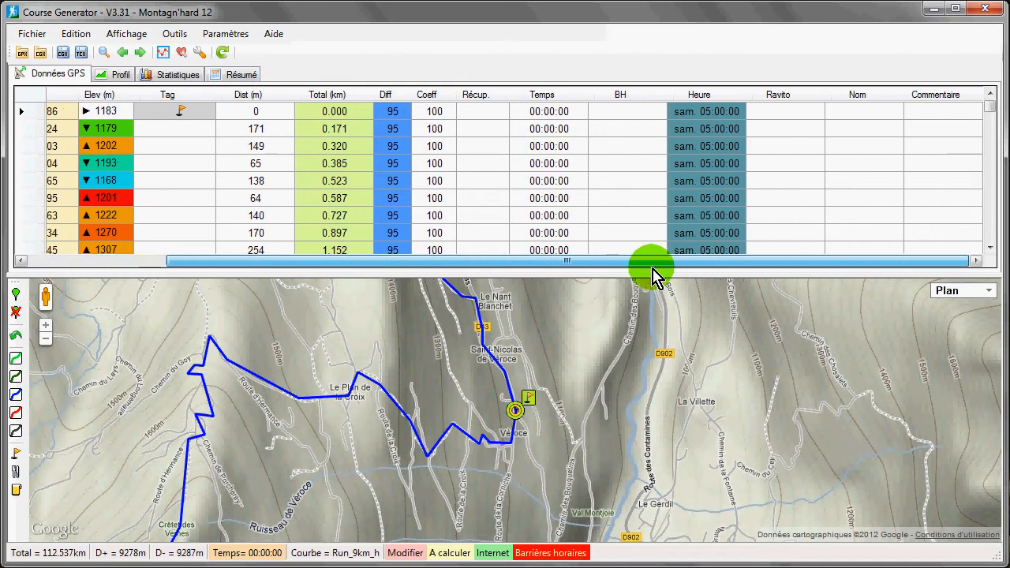
double_click(859, 116)
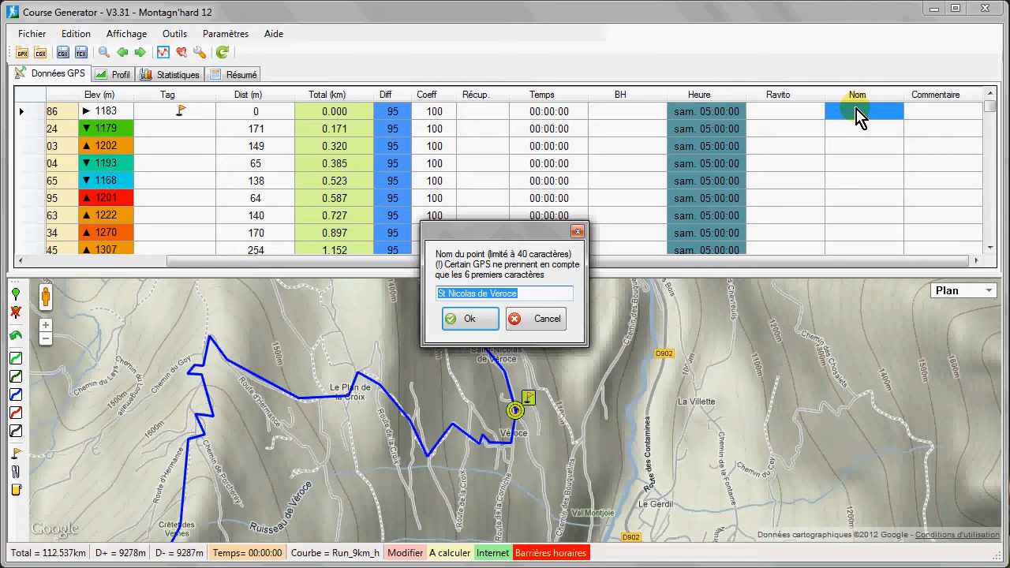
click(470, 319)
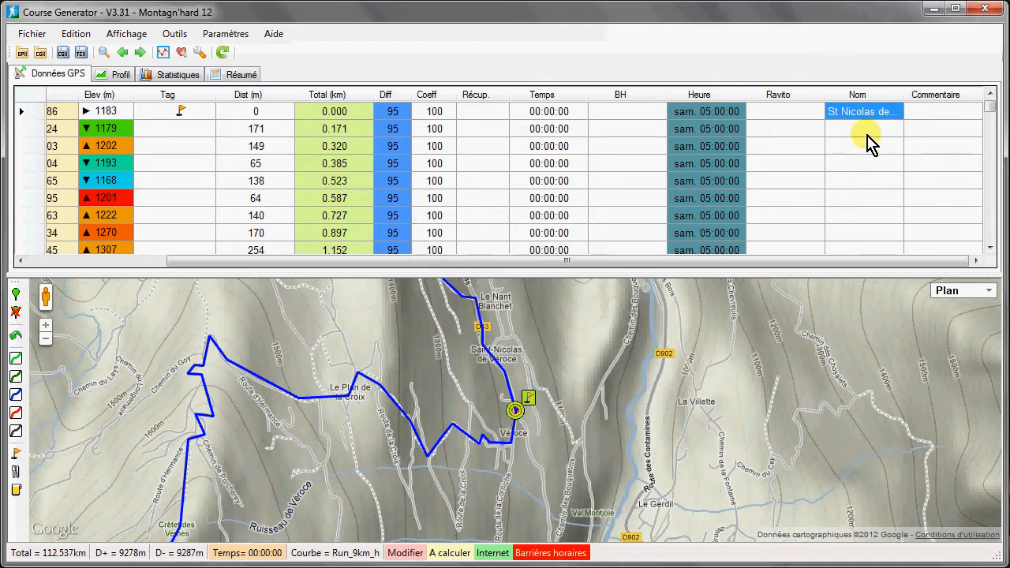
Name the last track point St Nicolas de Veroce and tag it with Marquer emplacement.
drag(990, 114, 987, 240)
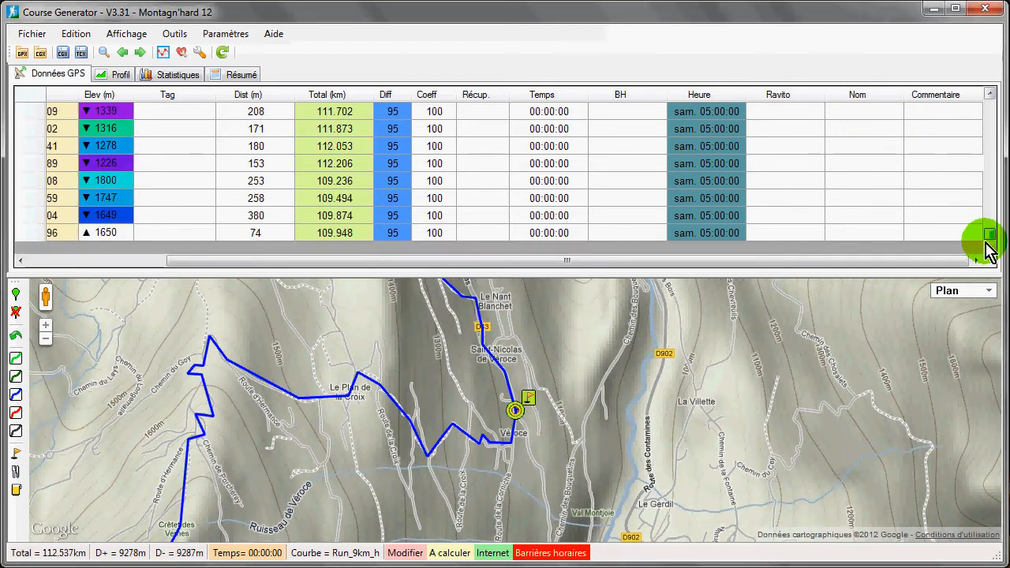
click(879, 233)
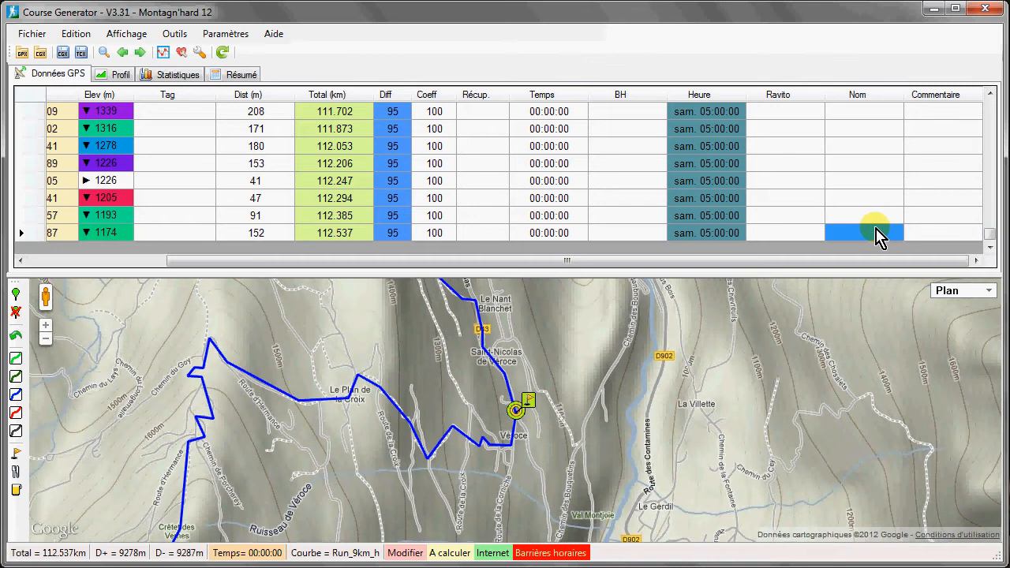
double_click(879, 233)
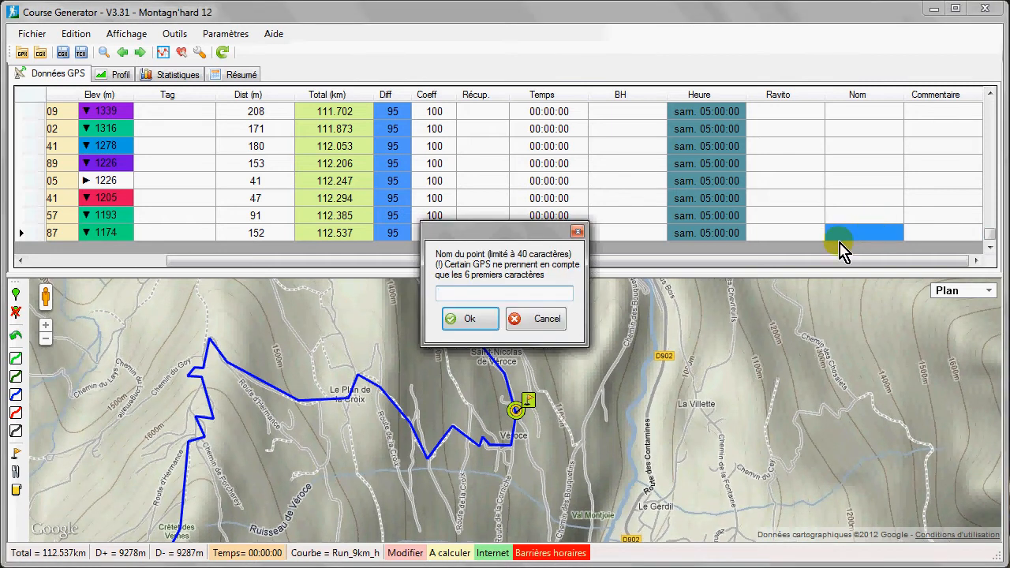
text(St Nicolas de Véroce)
click(472, 319)
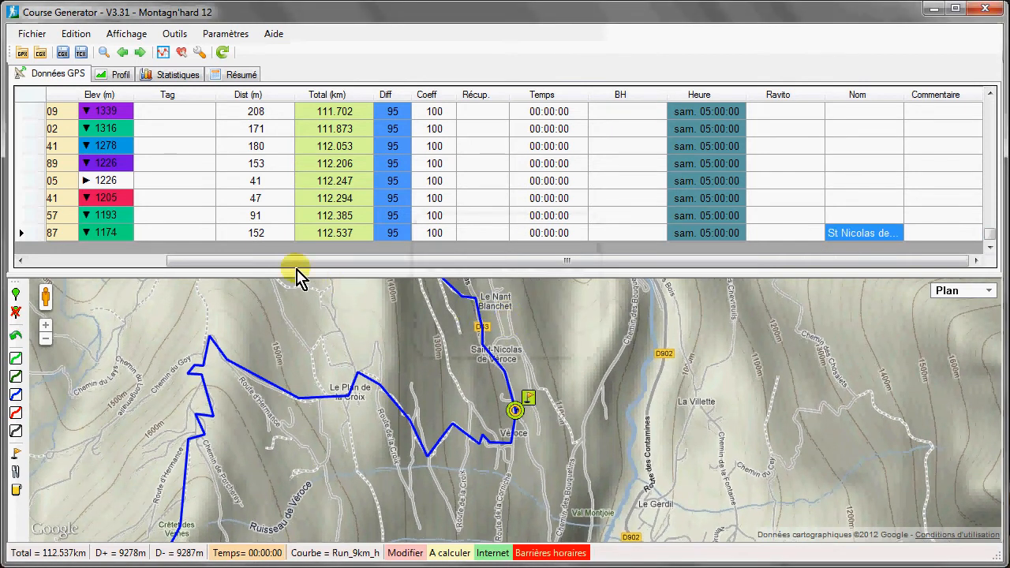
double_click(197, 233)
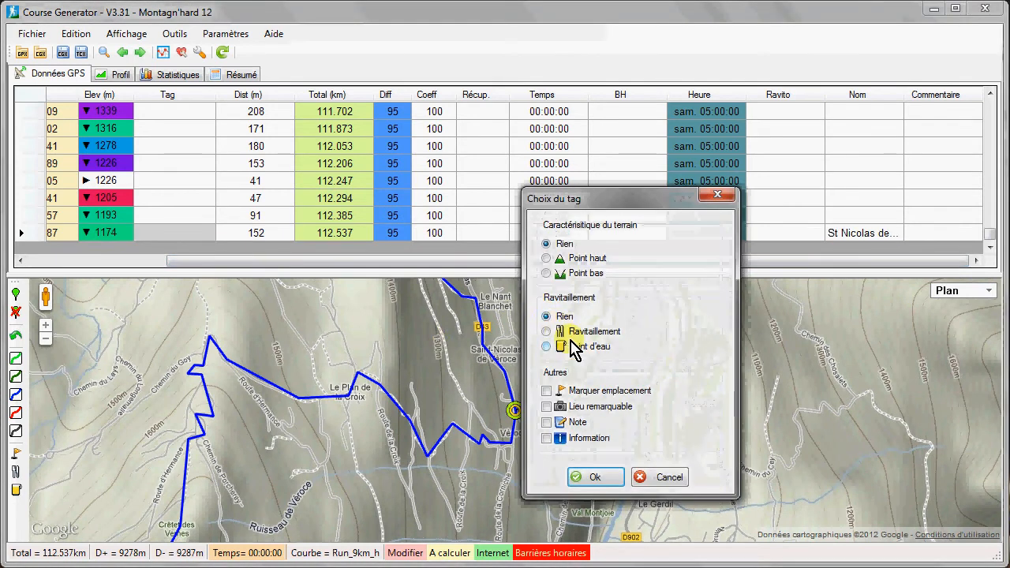
click(547, 391)
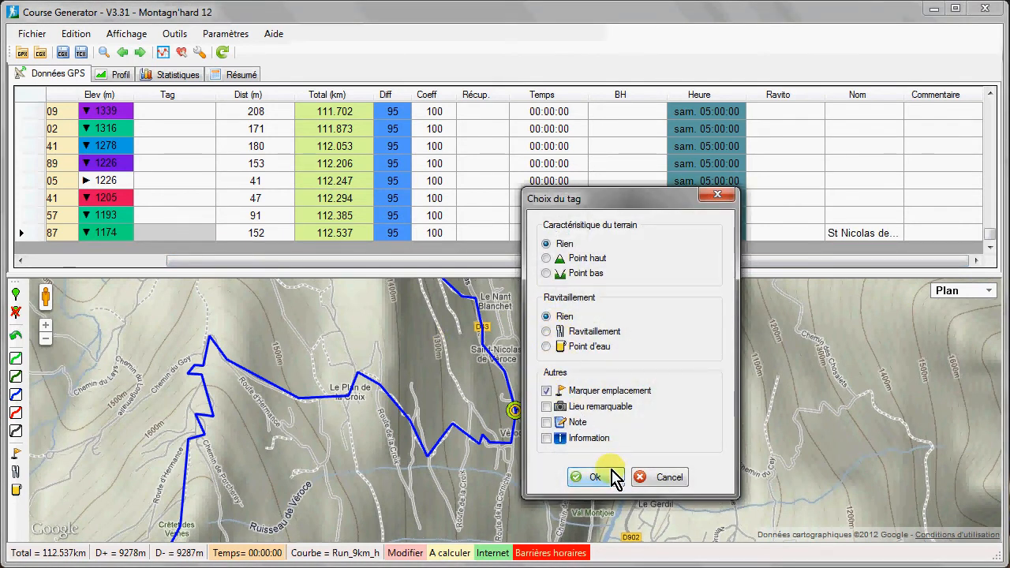
click(600, 477)
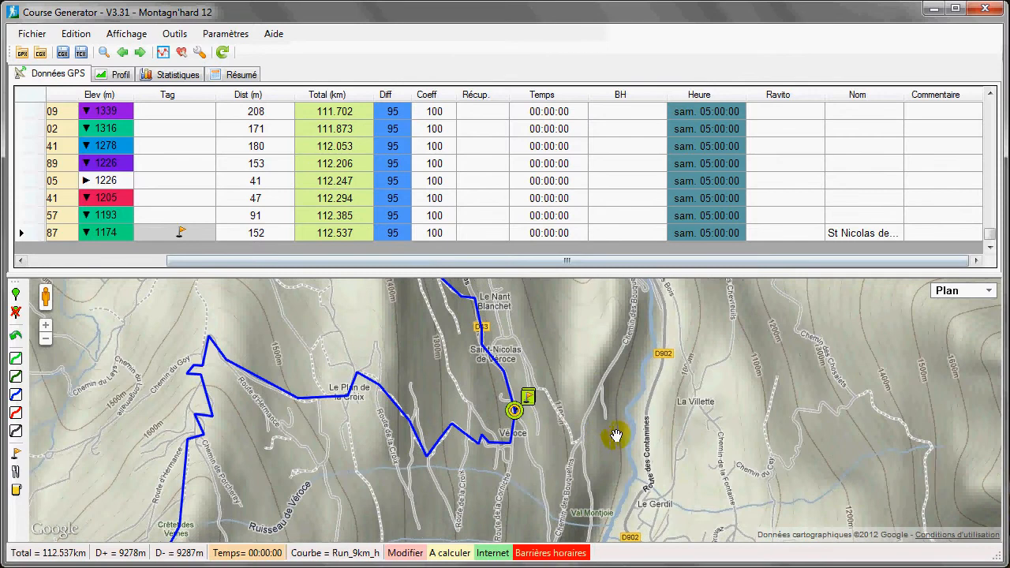
drag(609, 429, 485, 359)
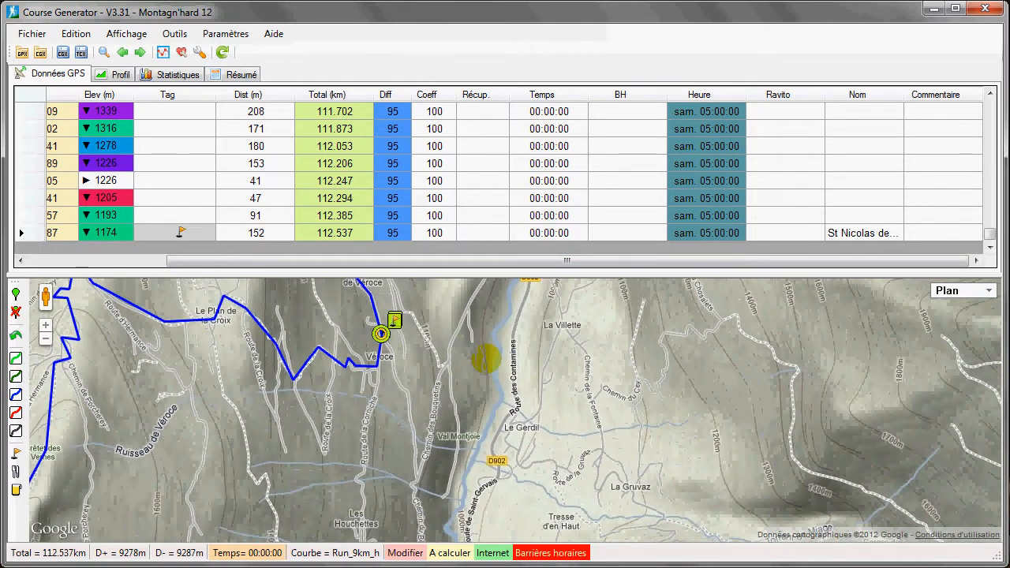
Tag the track point at Les Contamines-Montjoie on the map with Ravitaillement and Marquer emplacement.
drag(616, 477, 508, 343)
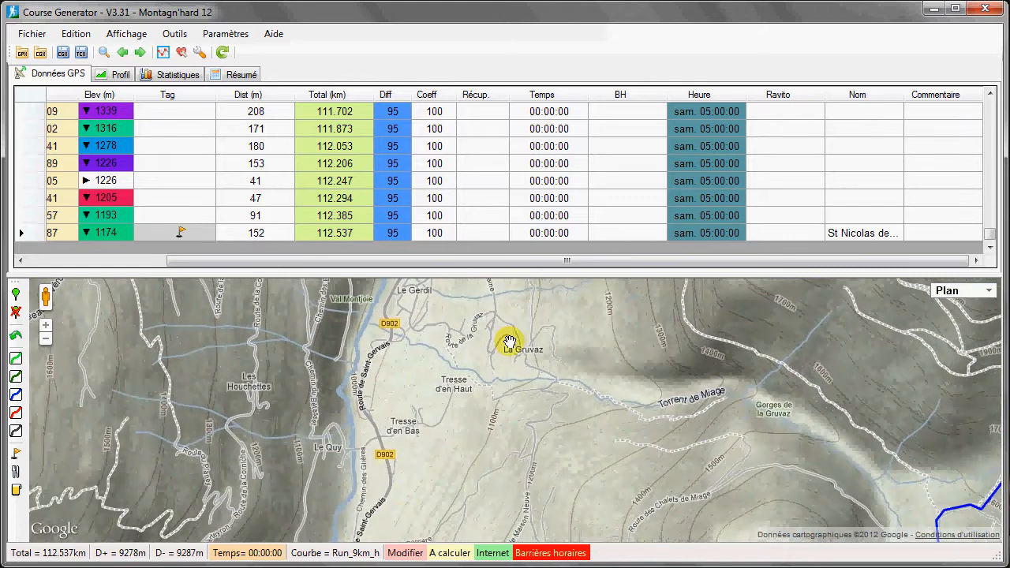
drag(566, 433, 509, 353)
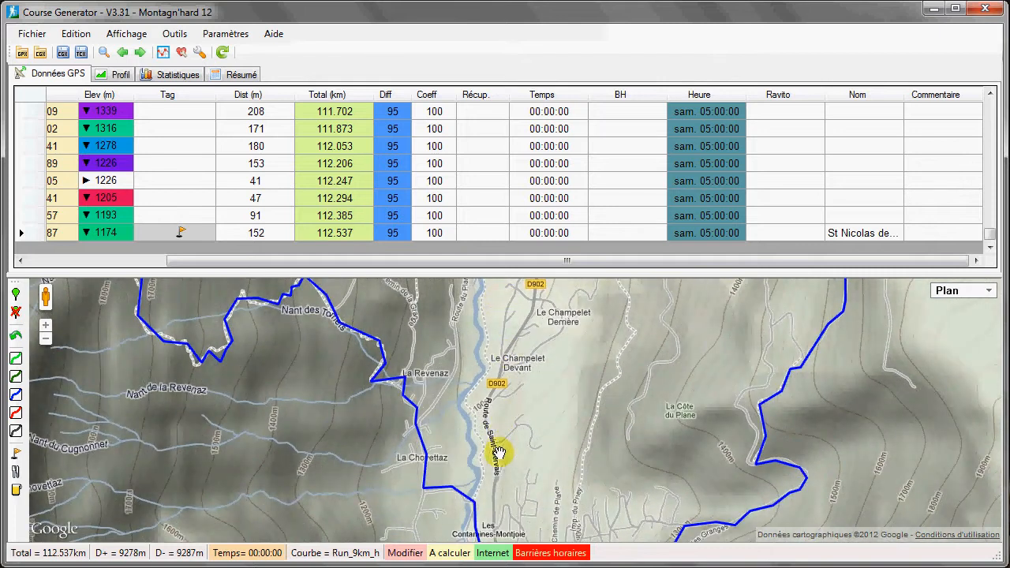
drag(499, 453, 506, 341)
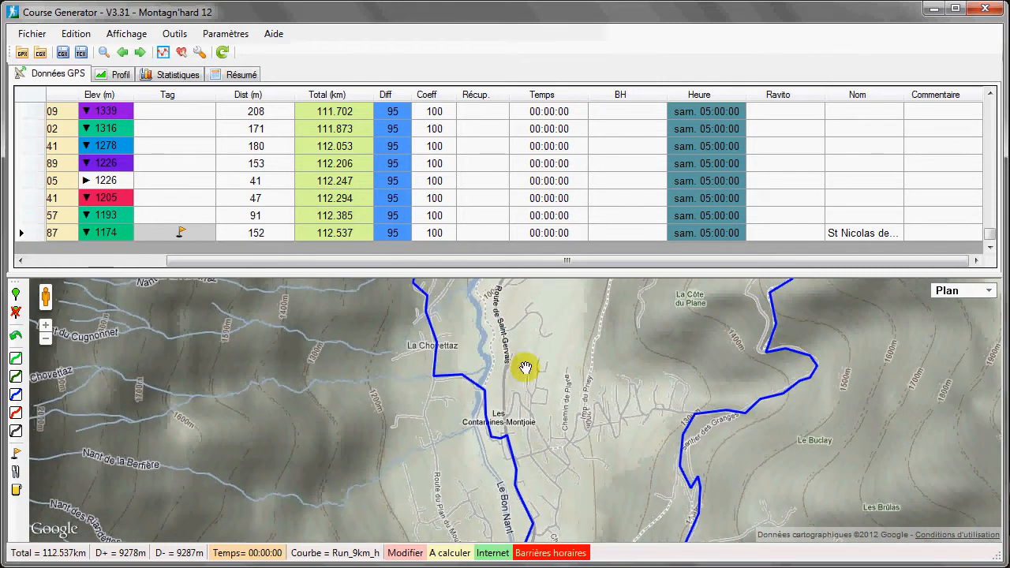
click(506, 438)
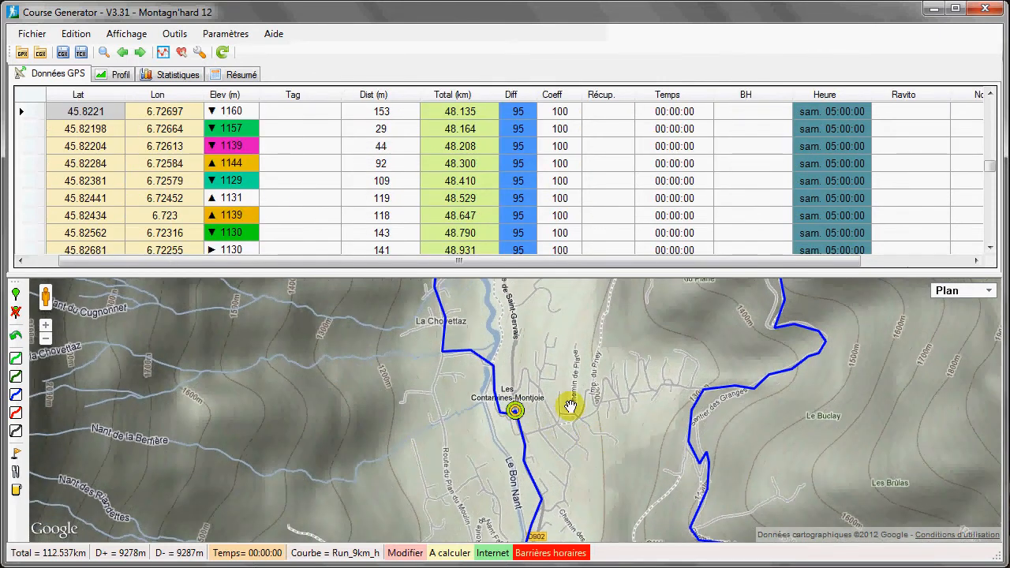
double_click(303, 118)
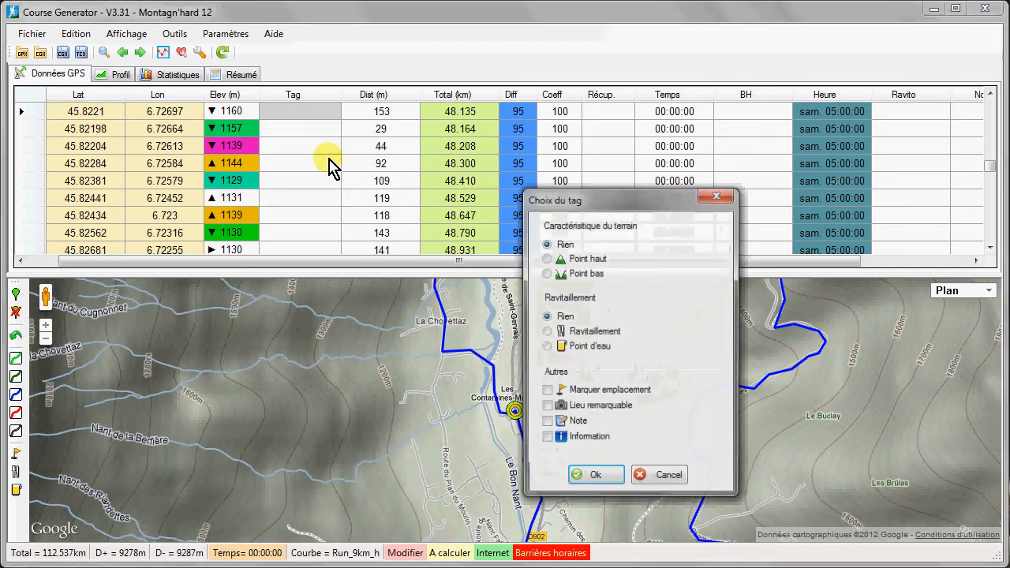
click(547, 331)
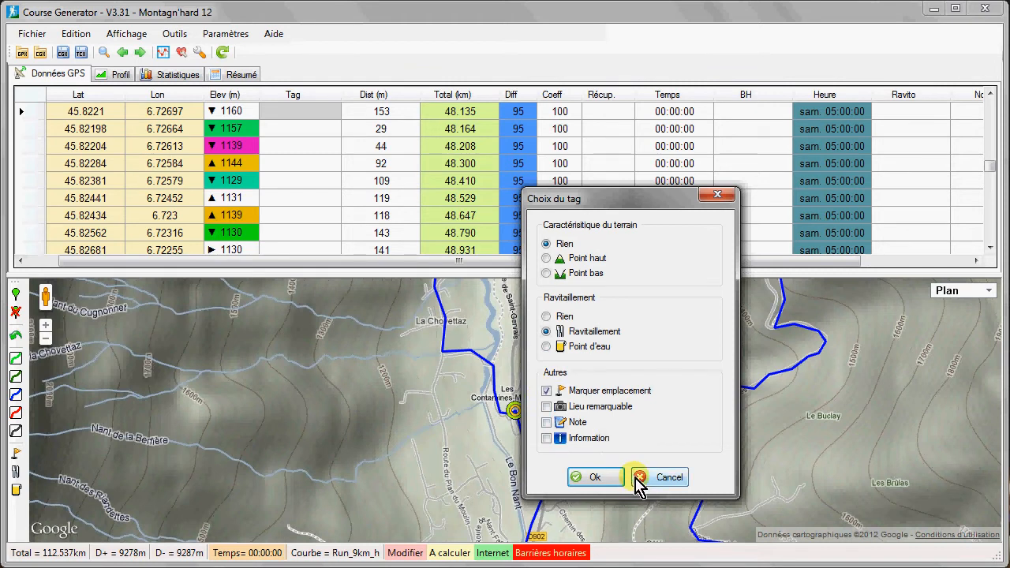
click(605, 483)
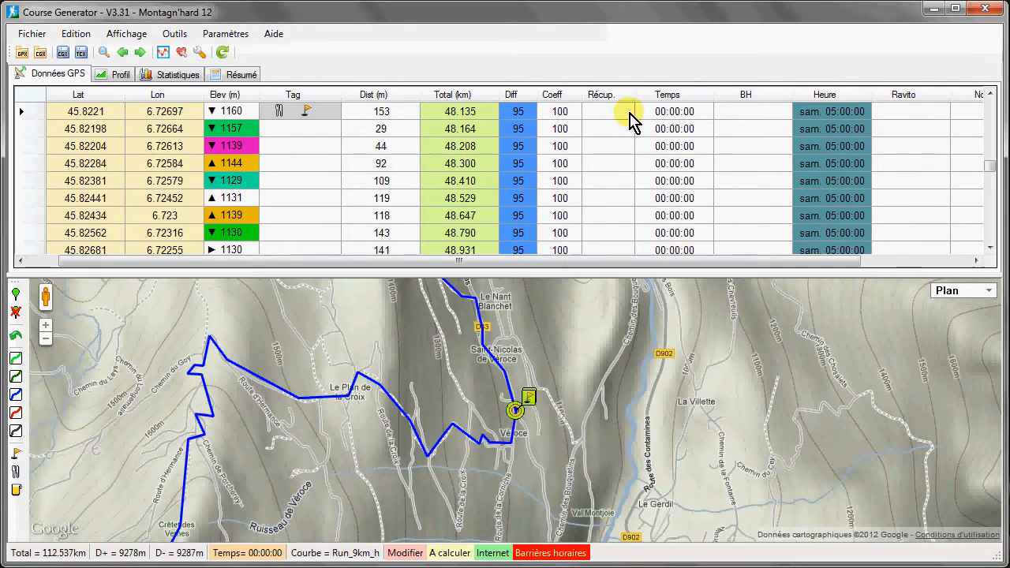
Name the newly tagged refreshment point Les Contamines.
click(612, 113)
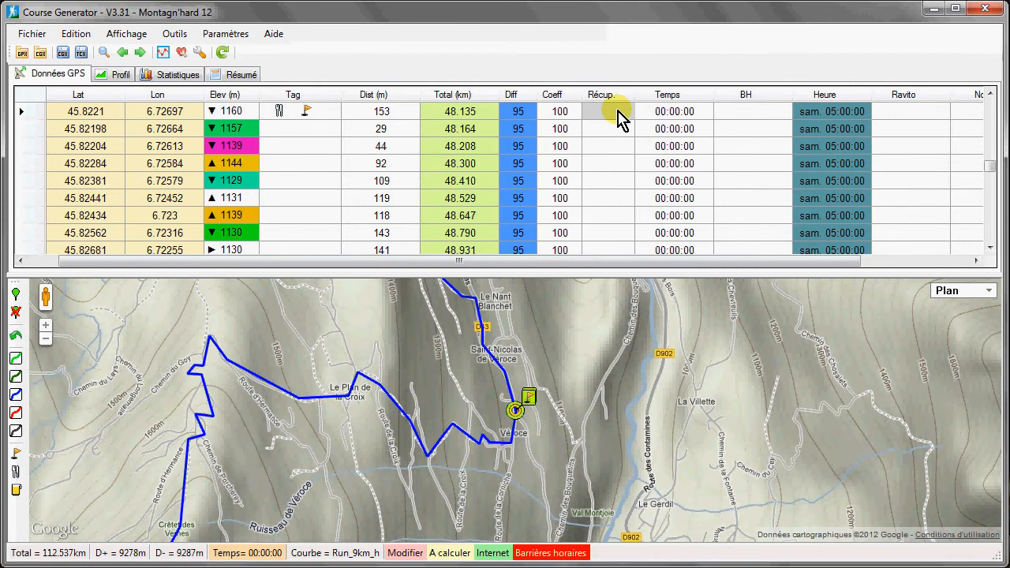
key(Tab)
key(Tab)
key(Tab)
key(Tab)
key(Tab)
key(Tab)
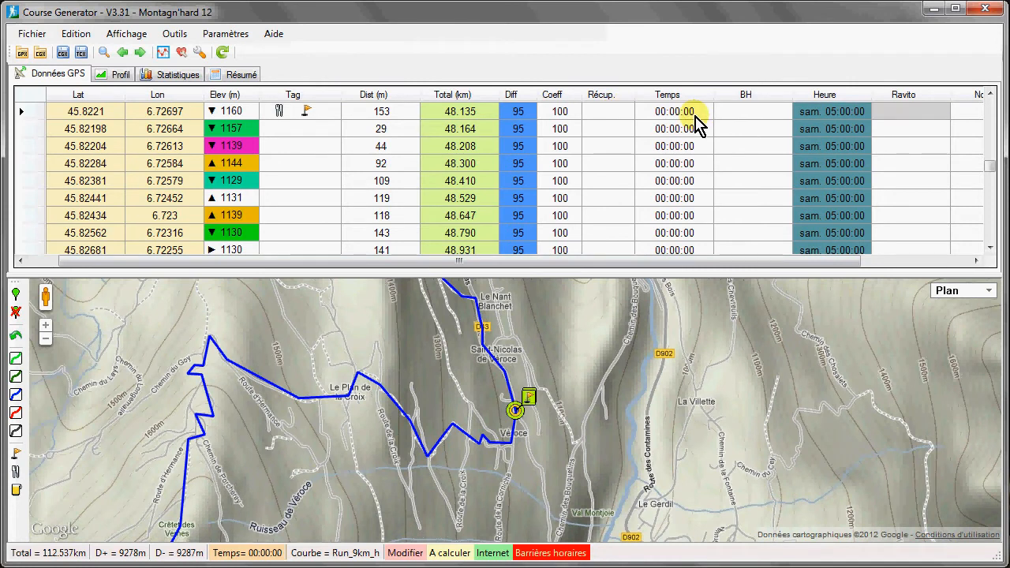
key(shift+Tab)
key(Return)
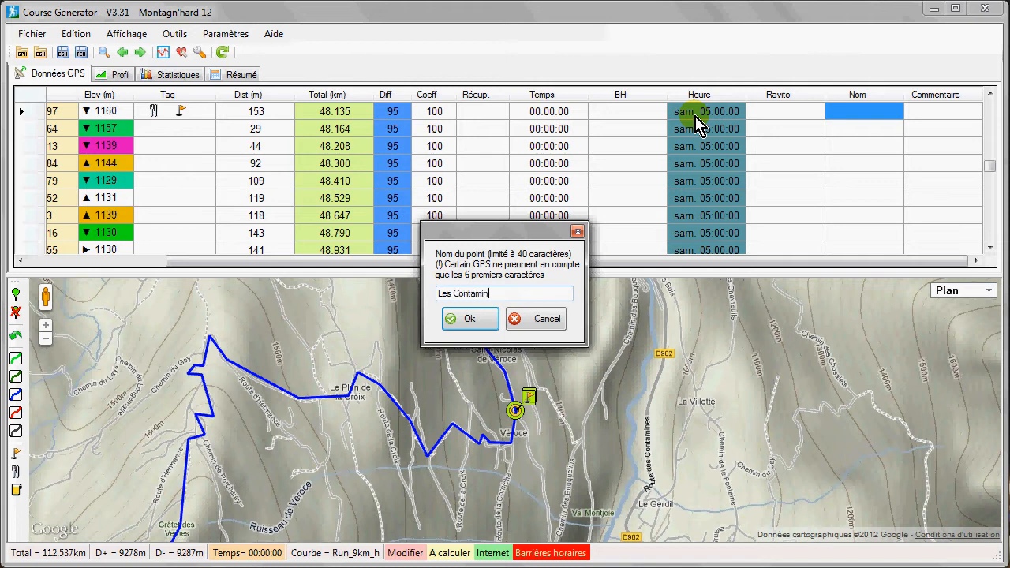
key(Return)
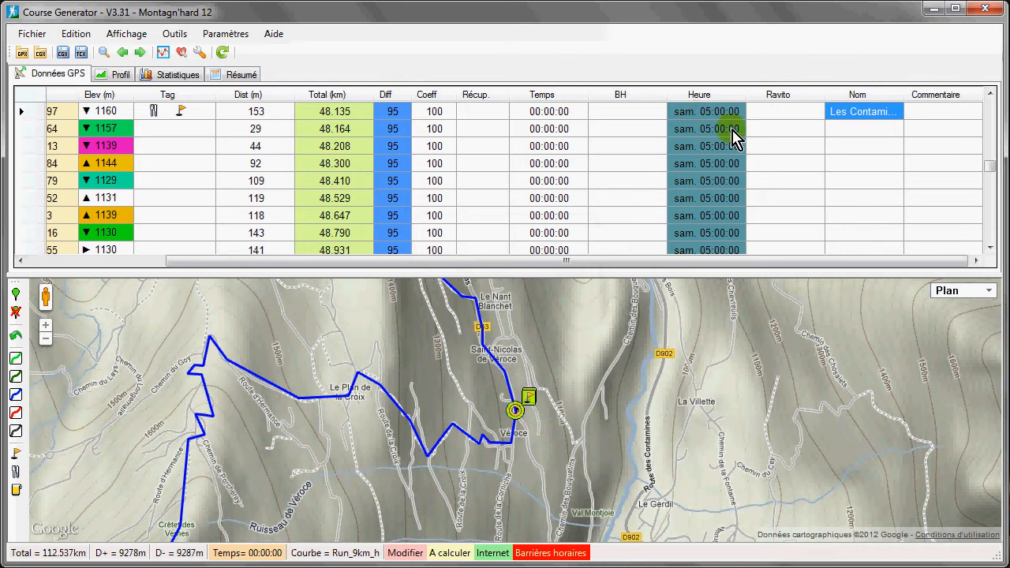
Set the Ravito stop time at the Les Contamines point to 10 minutes.
double_click(778, 113)
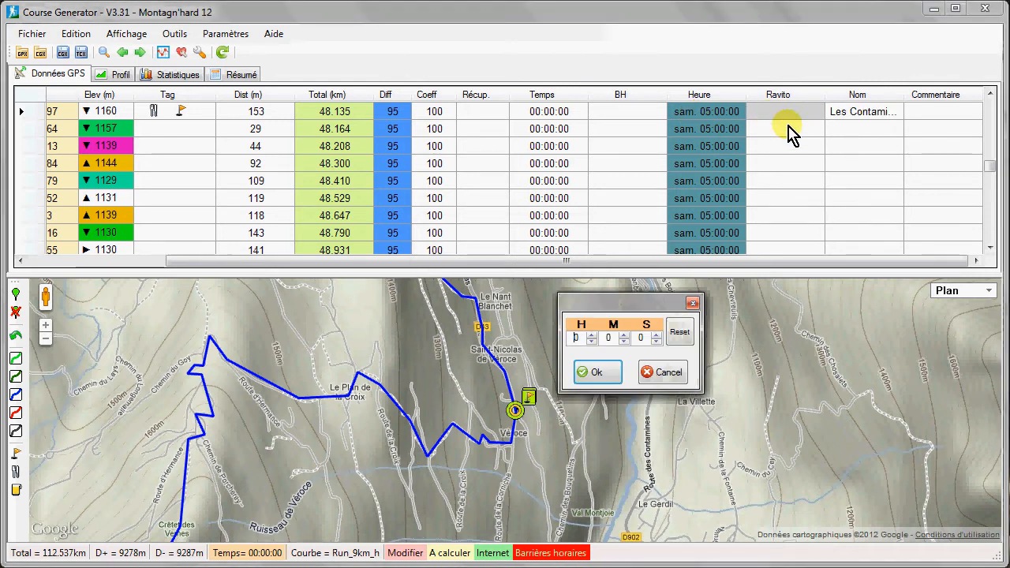
click(623, 335)
click(623, 334)
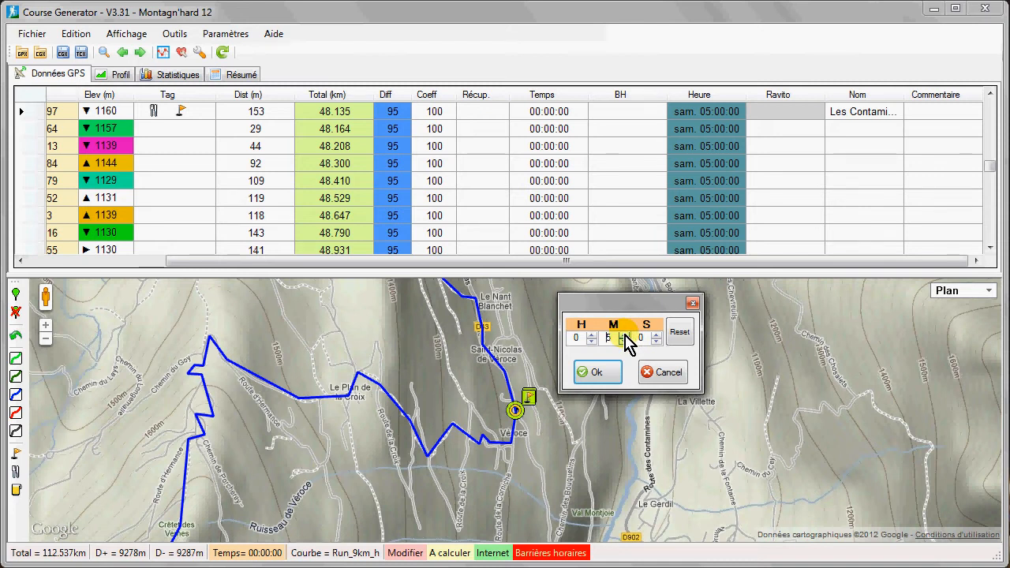
click(624, 335)
click(625, 336)
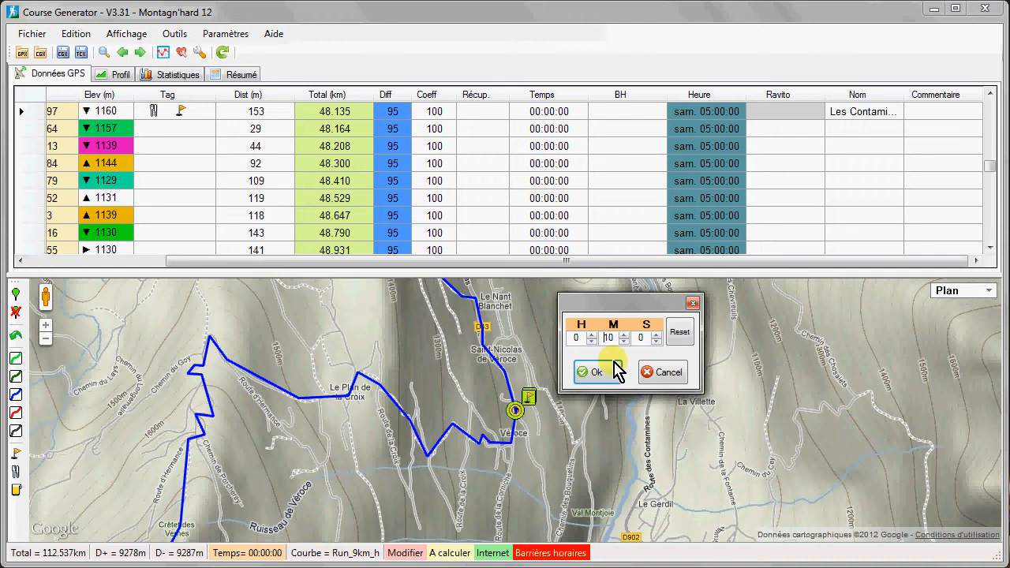
click(597, 373)
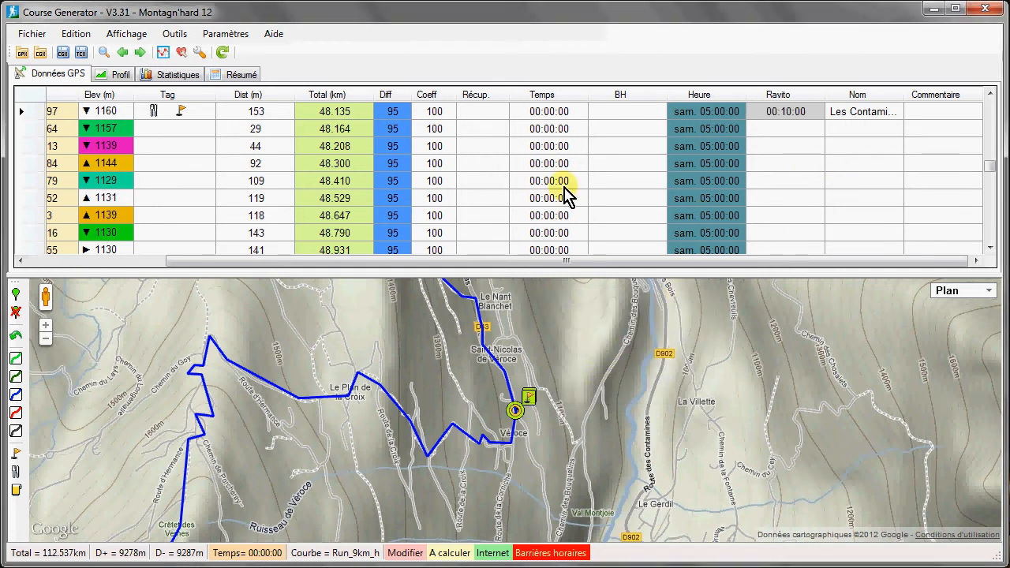
Set the recovery percentage at the Les Contamines point to 3.
double_click(483, 122)
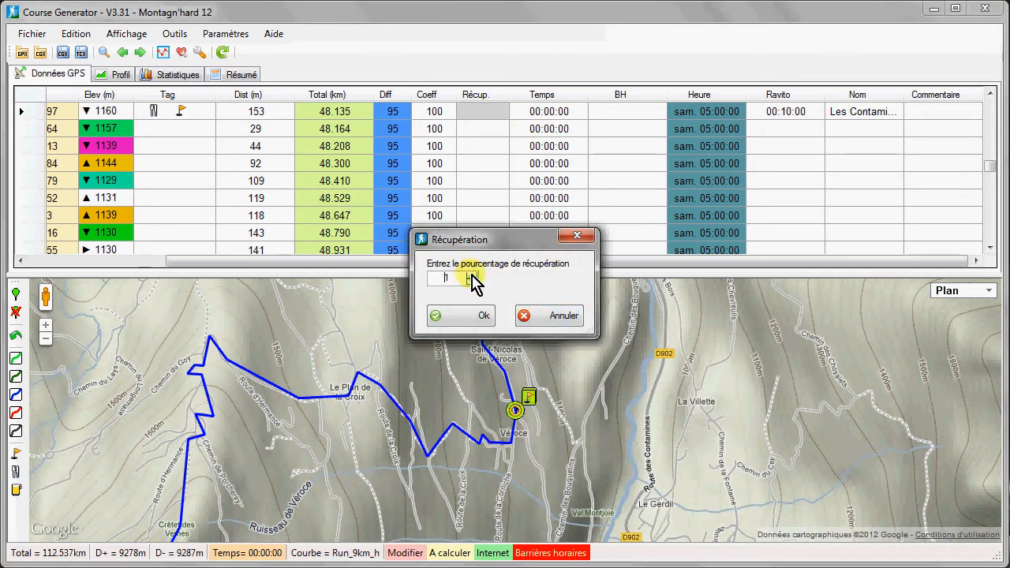
click(471, 274)
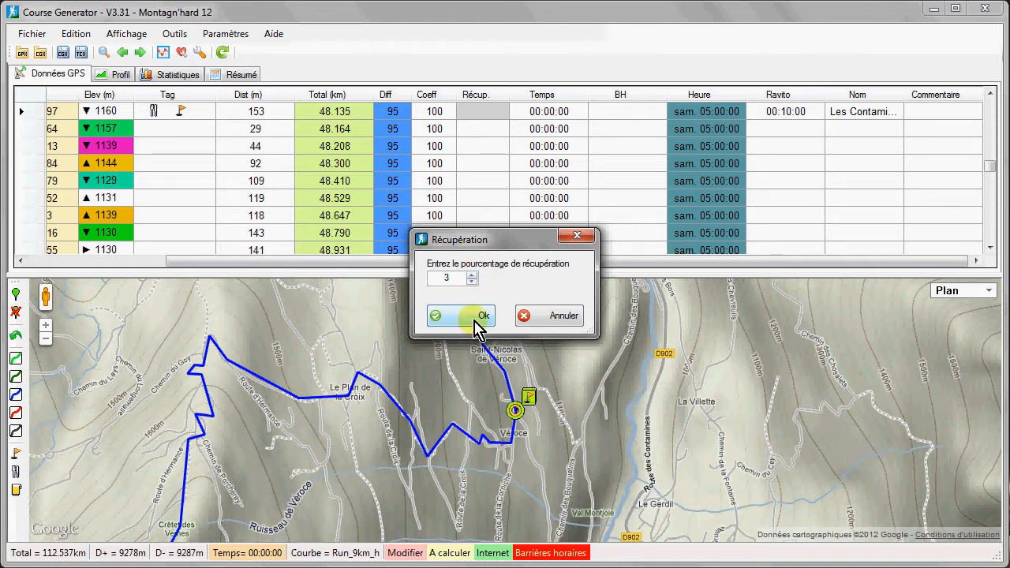
click(479, 325)
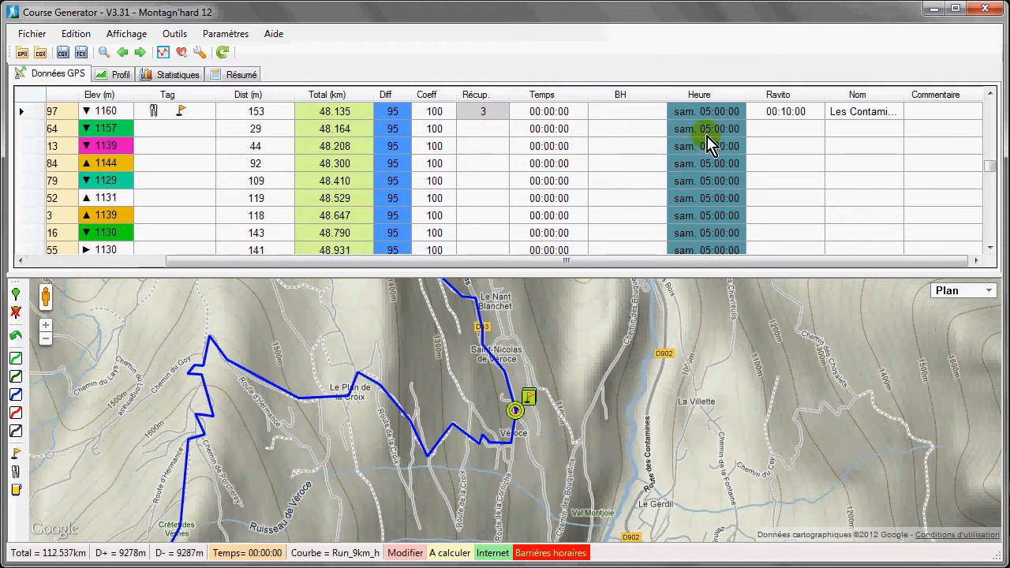
Follow the track past Les Contamines to the 2492 m summit point and tag it with Marquer emplacement.
drag(487, 353, 499, 359)
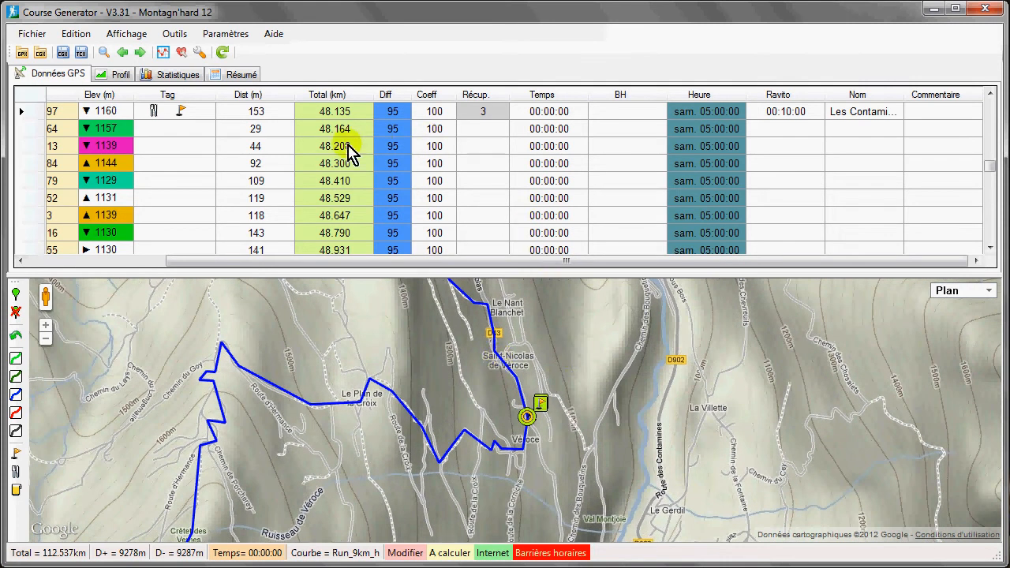
click(211, 118)
key(Down)
key(Down)
key(Down)
key(Down)
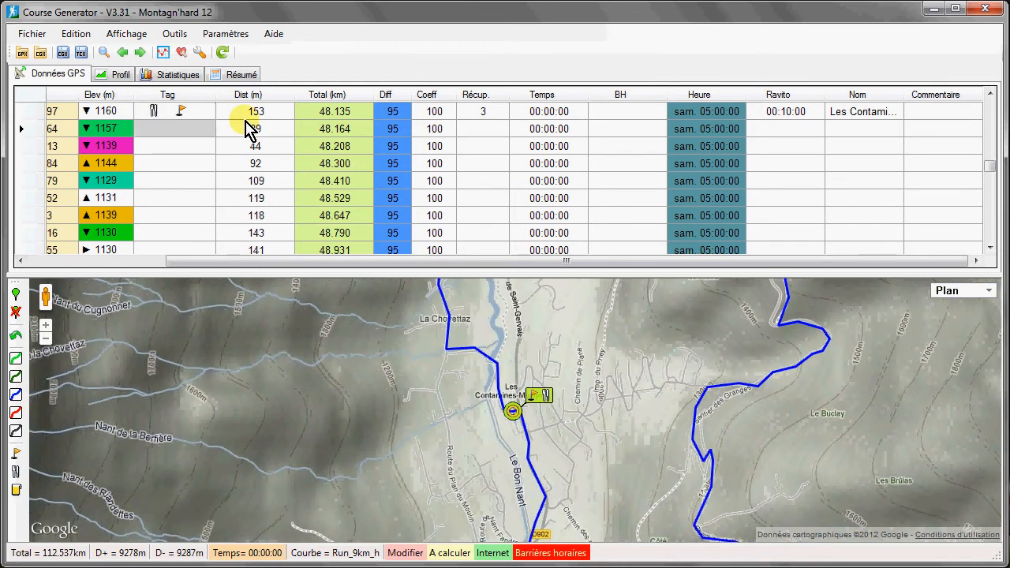
key(Down)
key(Down)
key(Down)
key(Down)
key(Down)
key(Down)
key(Down)
key(Down)
key(Down)
key(Down)
key(Down)
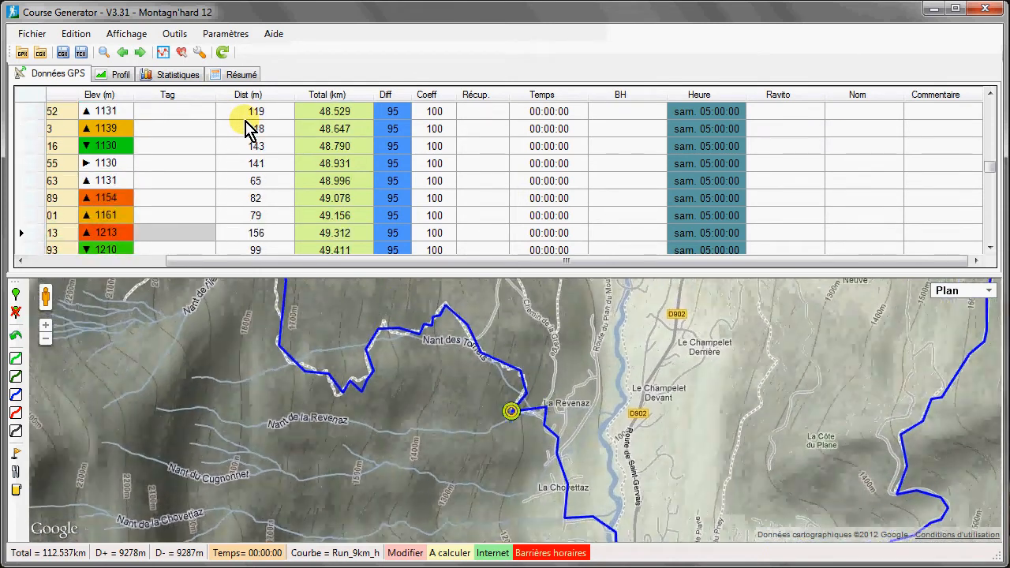
key(Down)
key(Down)
key(Down)
key(Down)
key(Down)
key(Down)
key(Down)
key(Down)
key(Down)
key(Down)
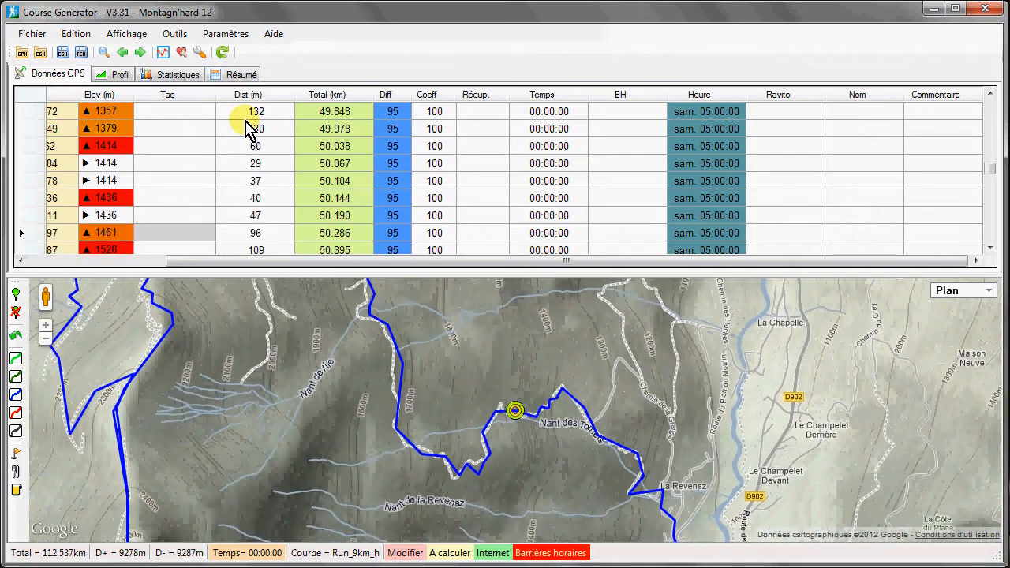
key(Down)
key(Down)
key(Down)
key(Down)
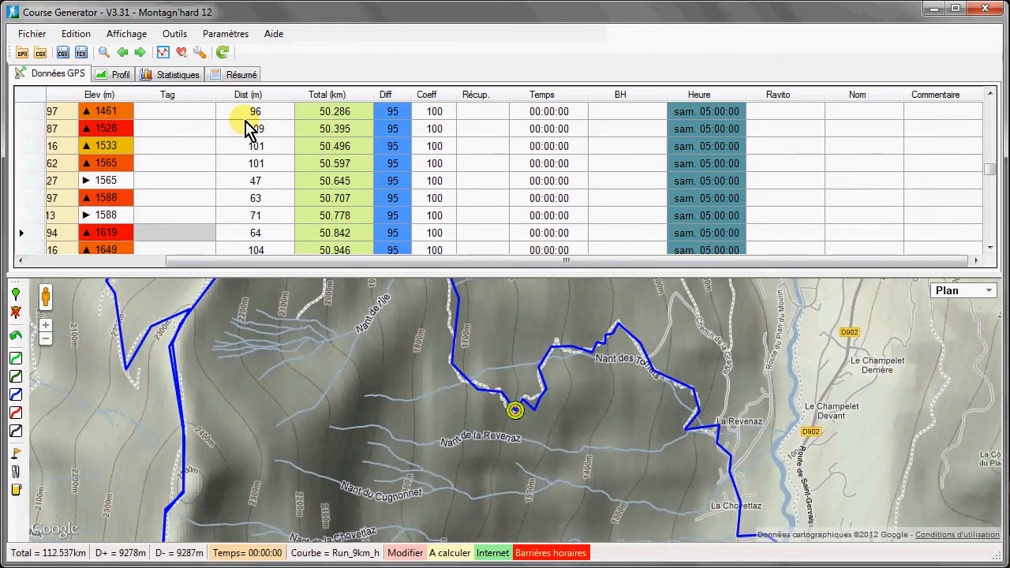
key(Down)
key(Down)
key(Down)
key(Down)
key(Down)
key(Down)
key(Down)
key(Down)
key(Down)
key(Down)
key(Down)
key(Down)
key(Down)
key(Down)
key(Down)
key(Down)
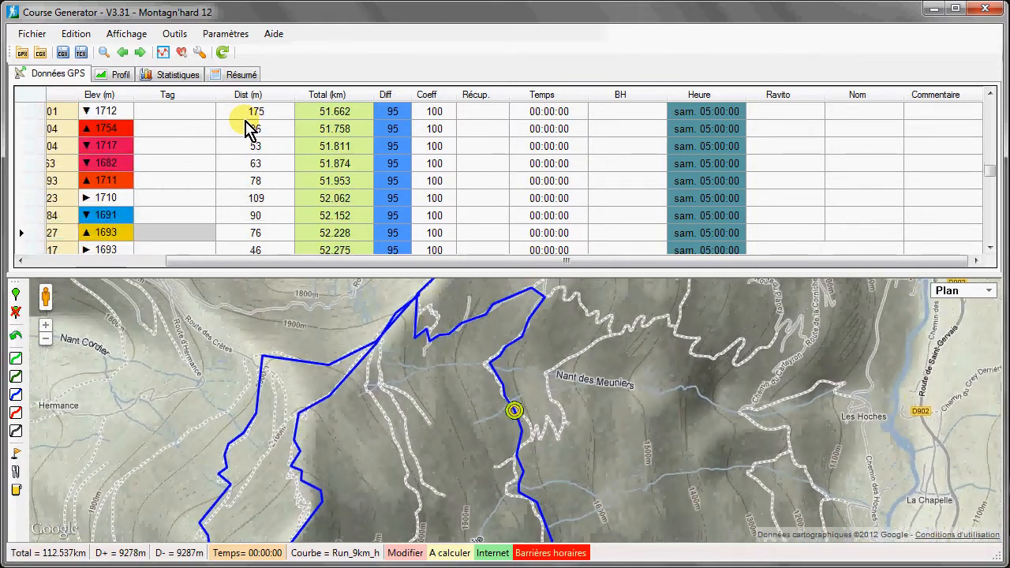
key(Down)
key(Down)
key(Down)
key(Down)
key(Down)
key(Down)
key(Down)
key(Down)
key(Down)
key(Down)
key(Down)
key(Down)
key(Down)
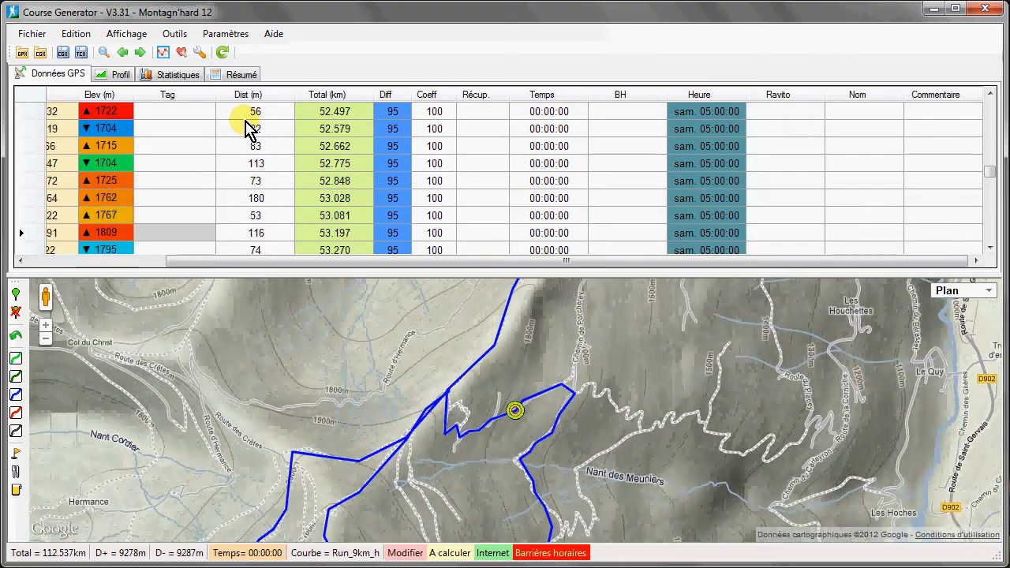
key(Down)
key(Down)
key(Down)
key(Down)
key(Down)
key(Down)
key(Down)
key(Down)
key(Down)
key(Down)
key(Down)
key(Down)
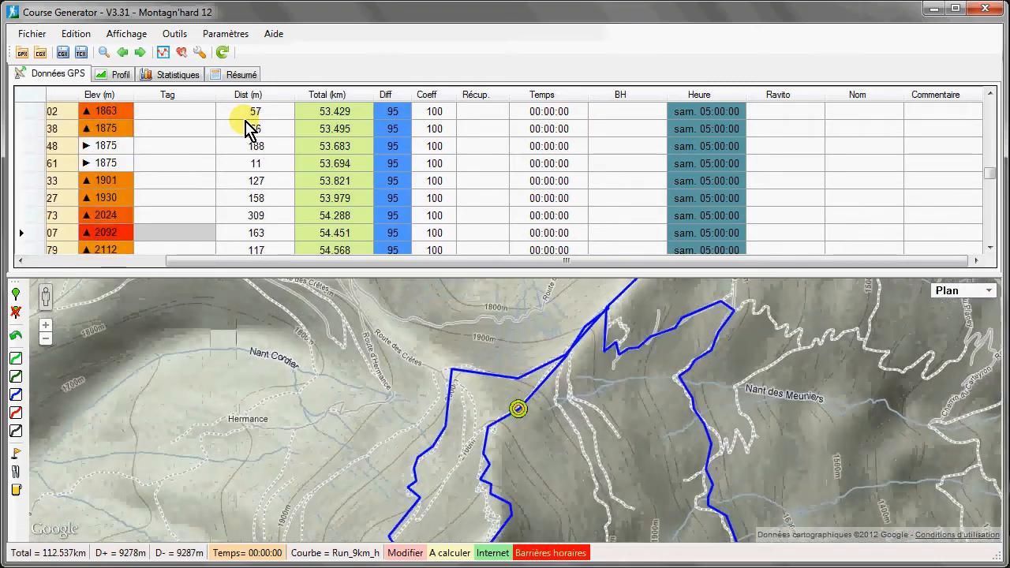
key(Down)
key(Down)
key(Down)
key(Down)
key(Down)
key(Down)
key(Down)
key(Down)
key(Down)
key(Down)
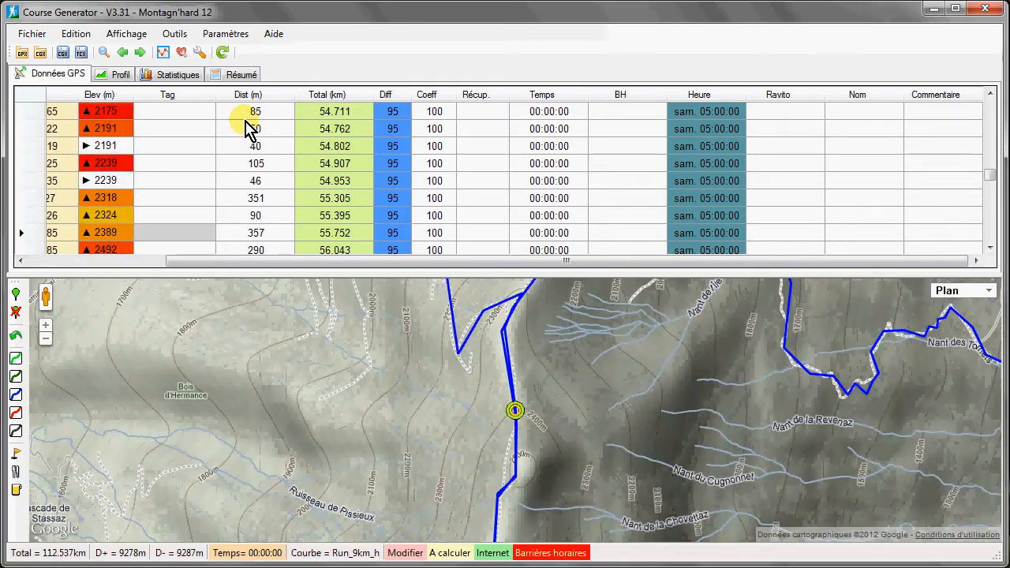
key(Down)
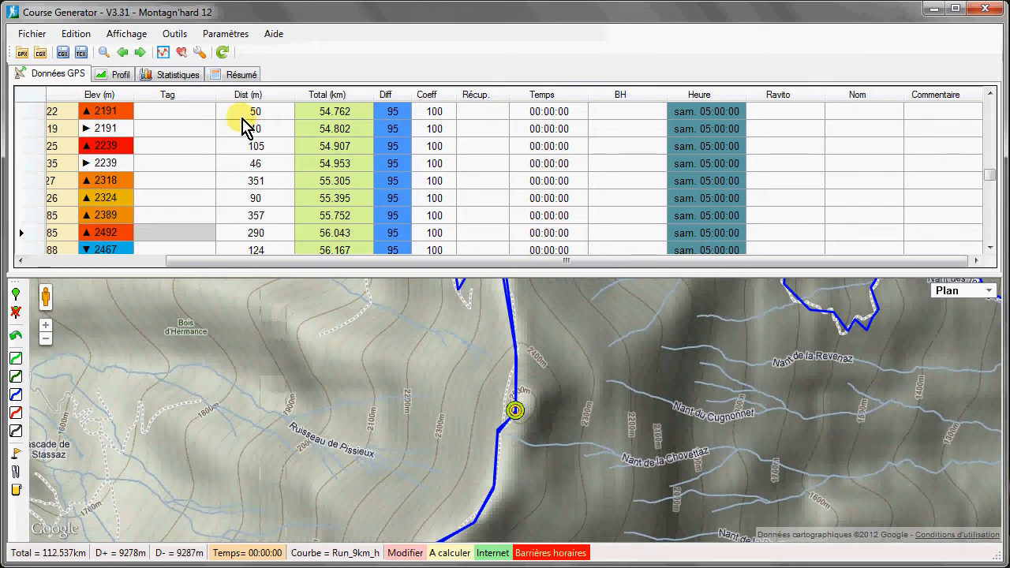
double_click(180, 238)
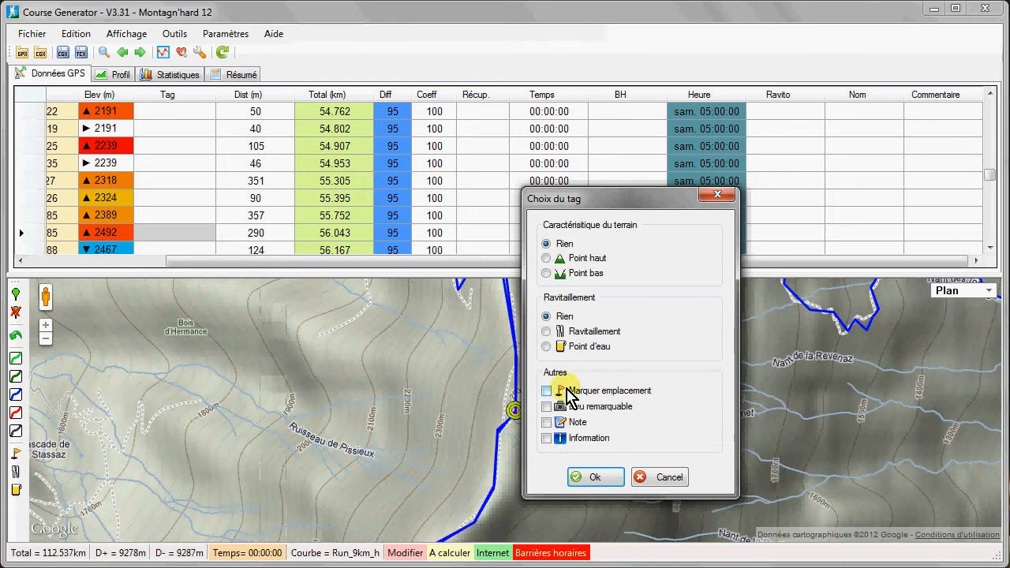
click(601, 479)
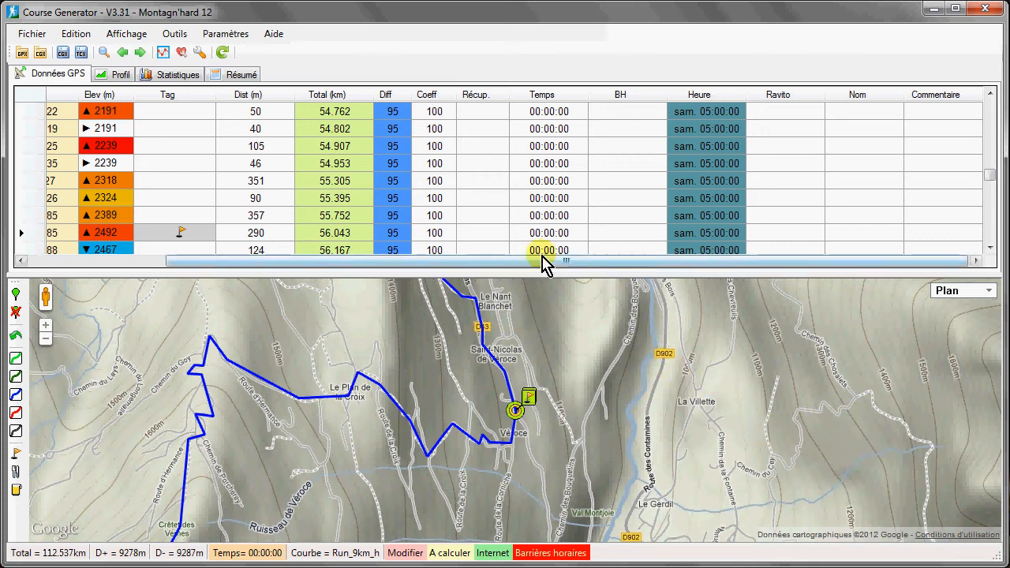
Name the tagged 2492 m summit point Mont Joly.
click(488, 235)
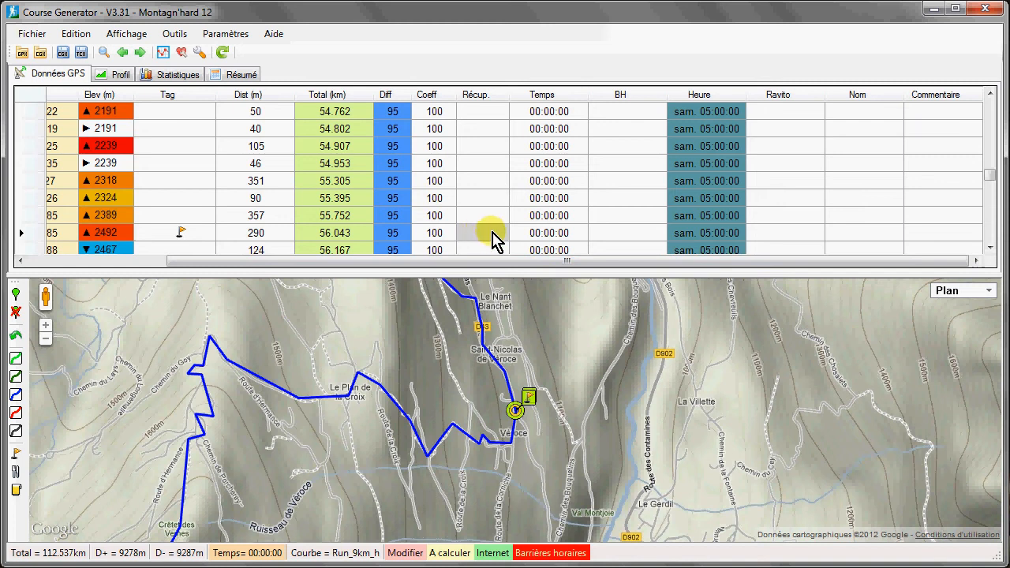
key(Tab)
key(Tab)
key(Tab)
key(Tab)
key(Tab)
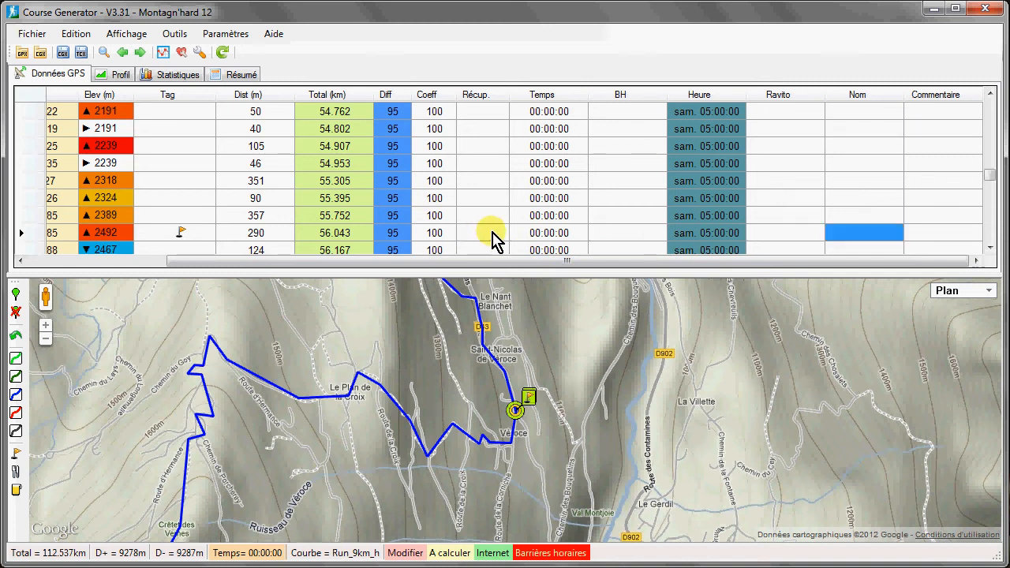
key(Return)
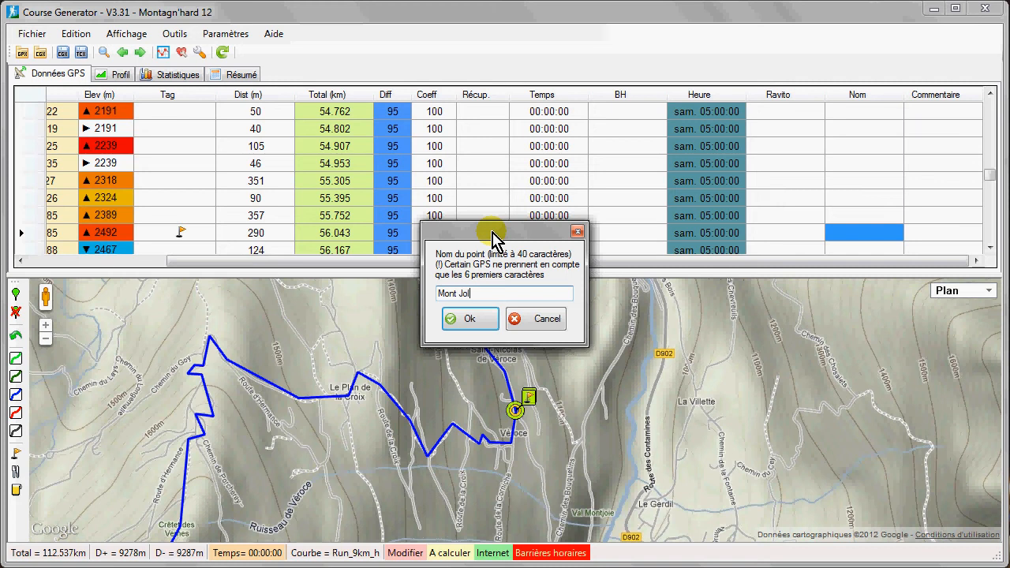
key(Return)
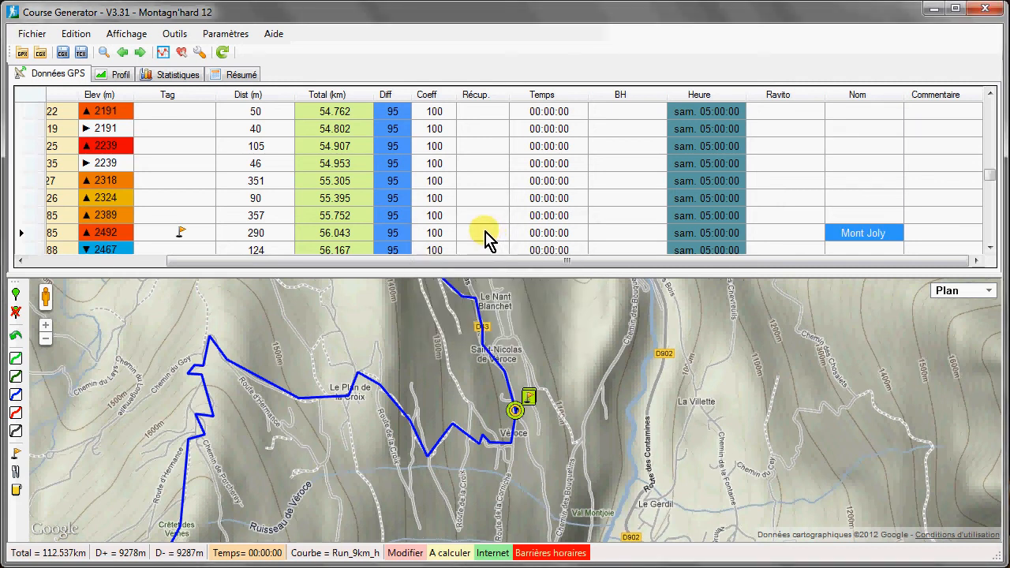
Fill the Coeff column from start to finish with an initial value of 100 and a final value of 67.7 calculated from an estimated 30 hours.
double_click(436, 119)
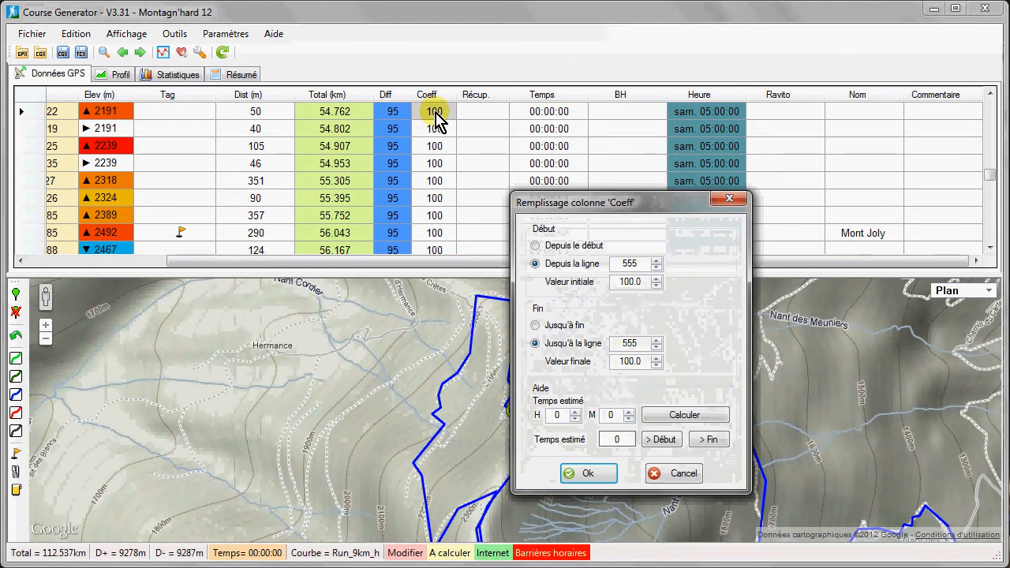
click(681, 472)
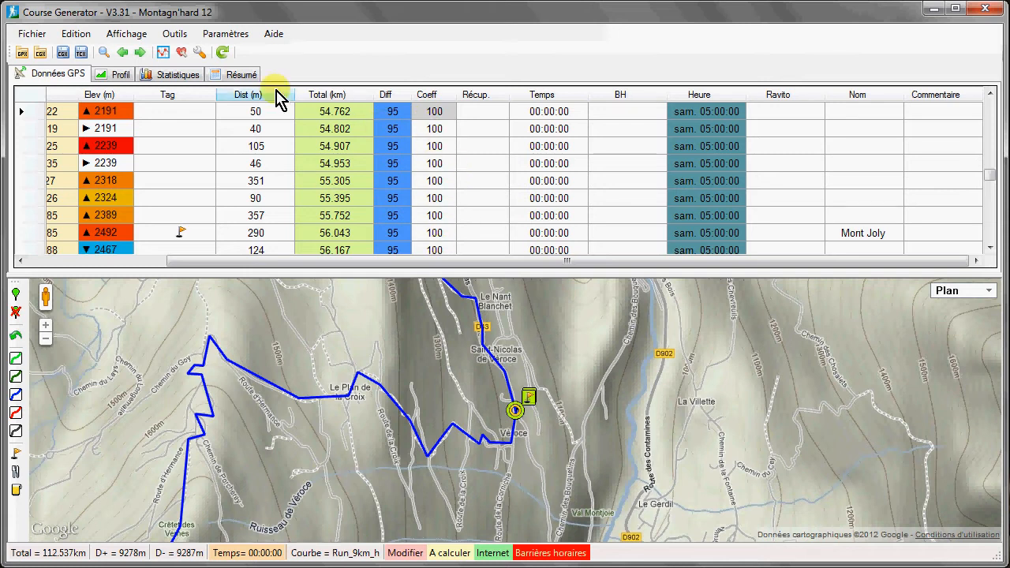
click(182, 52)
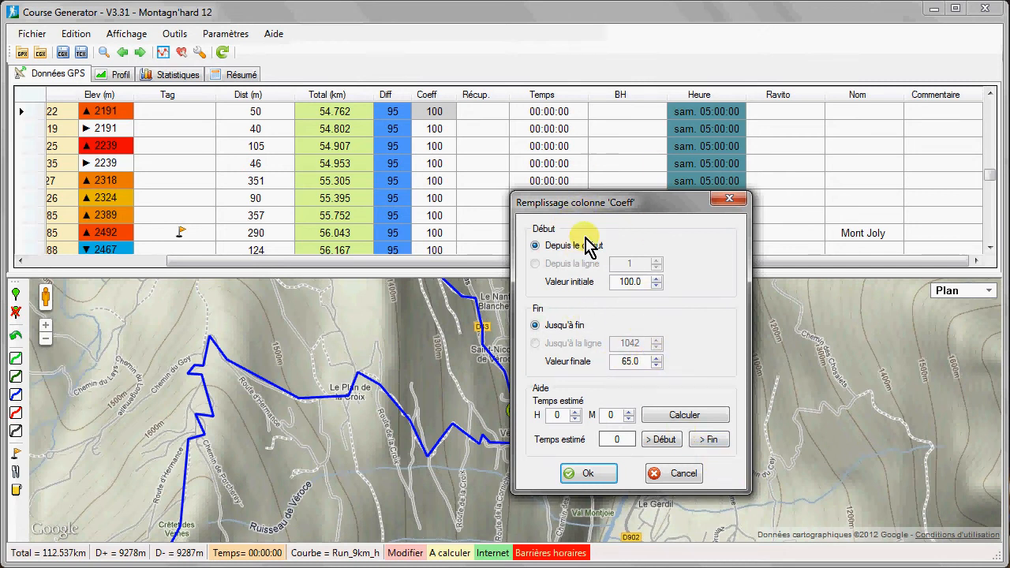
double_click(569, 415)
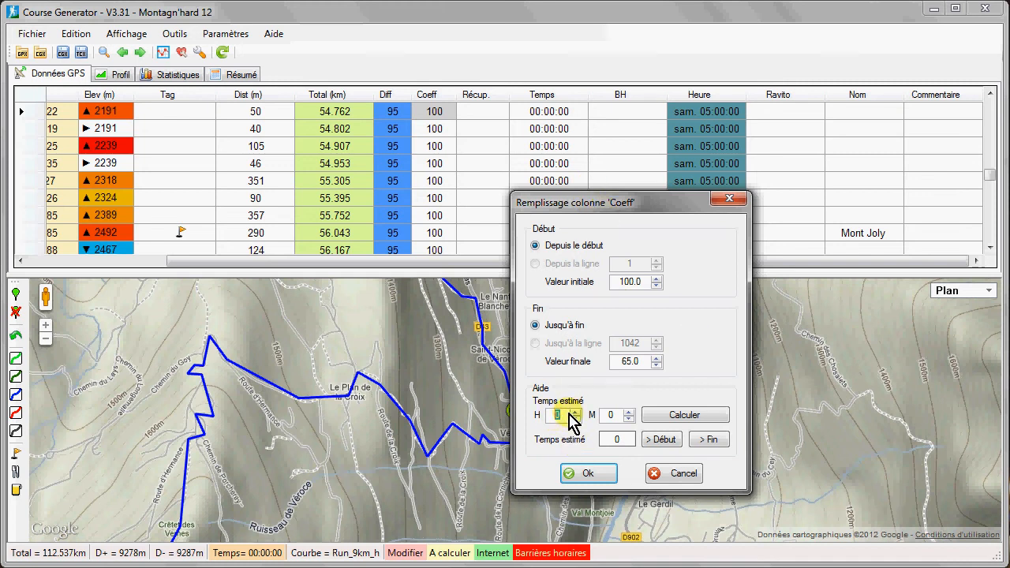
text(30)
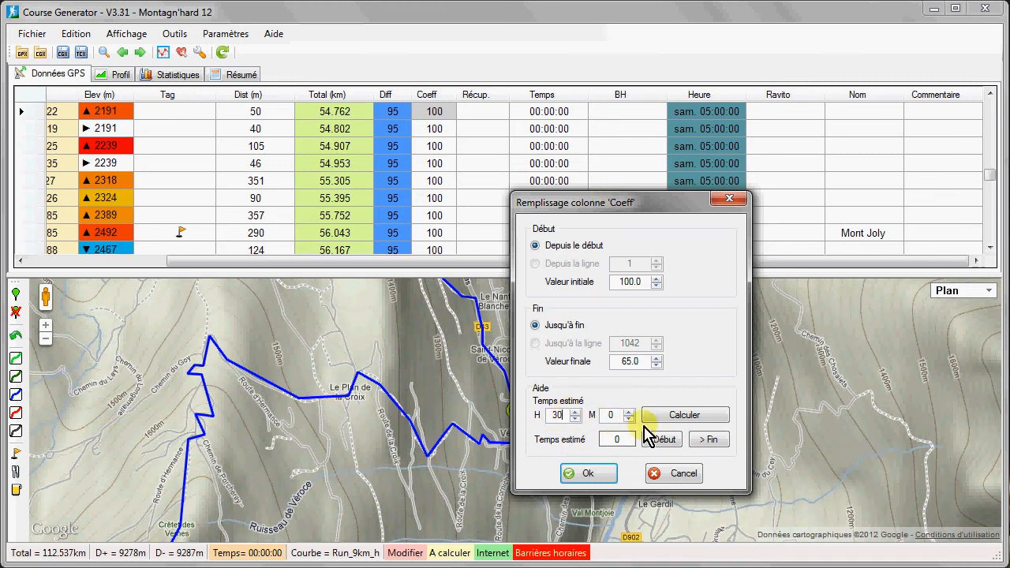
click(671, 417)
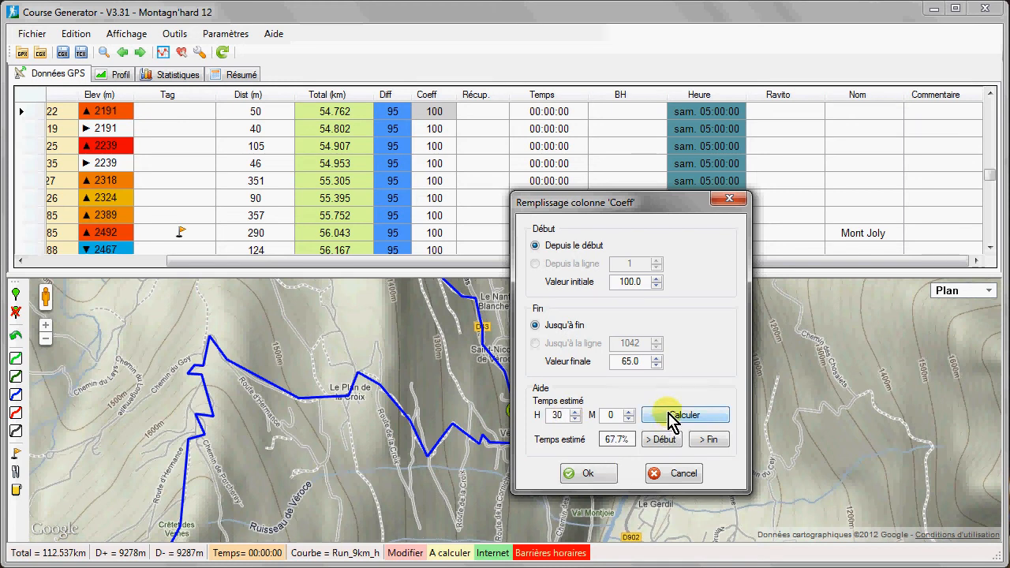
click(714, 442)
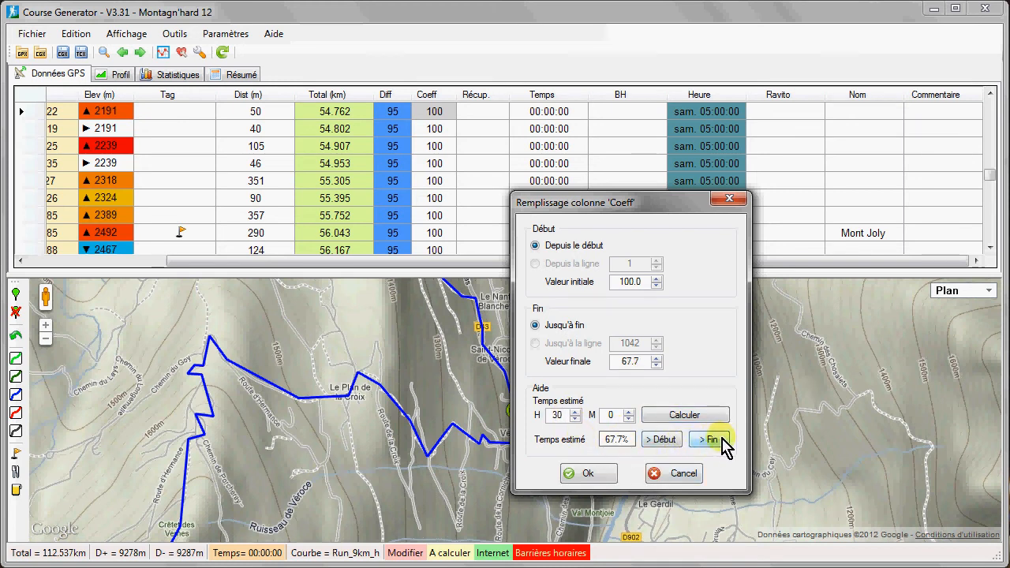
click(591, 474)
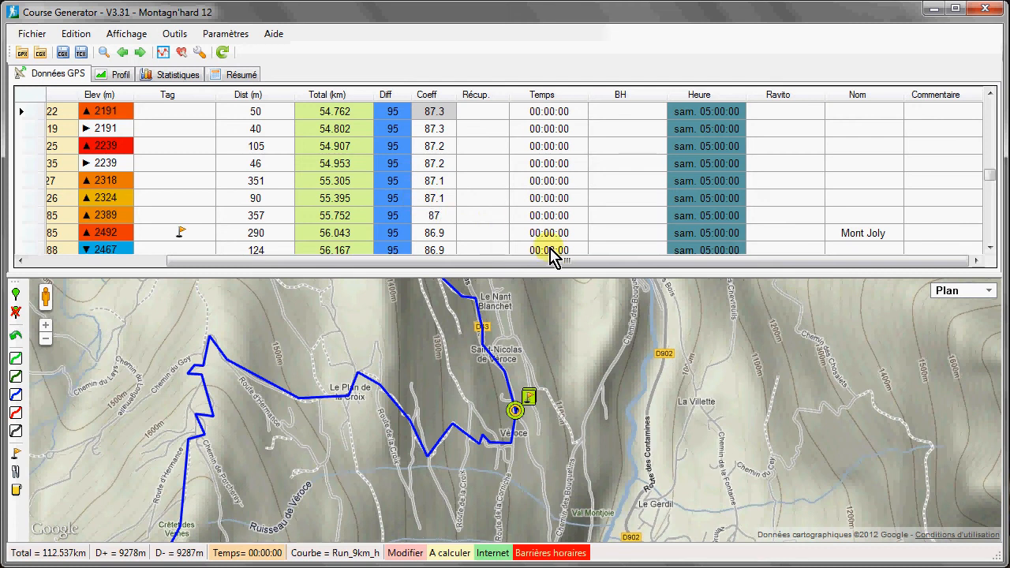
Recalculate the course times and check the passing time at Mont Joly.
click(224, 52)
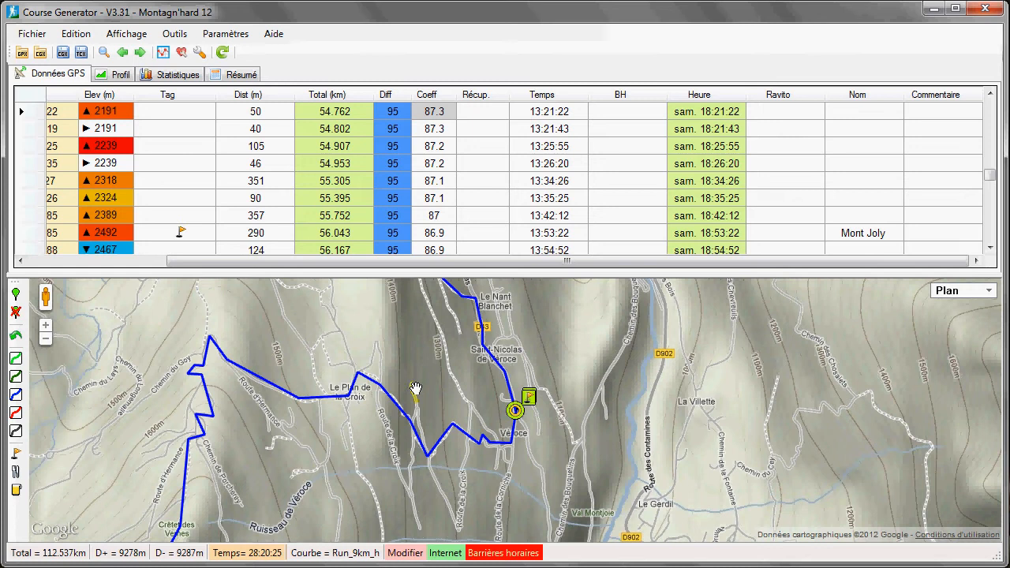
click(552, 131)
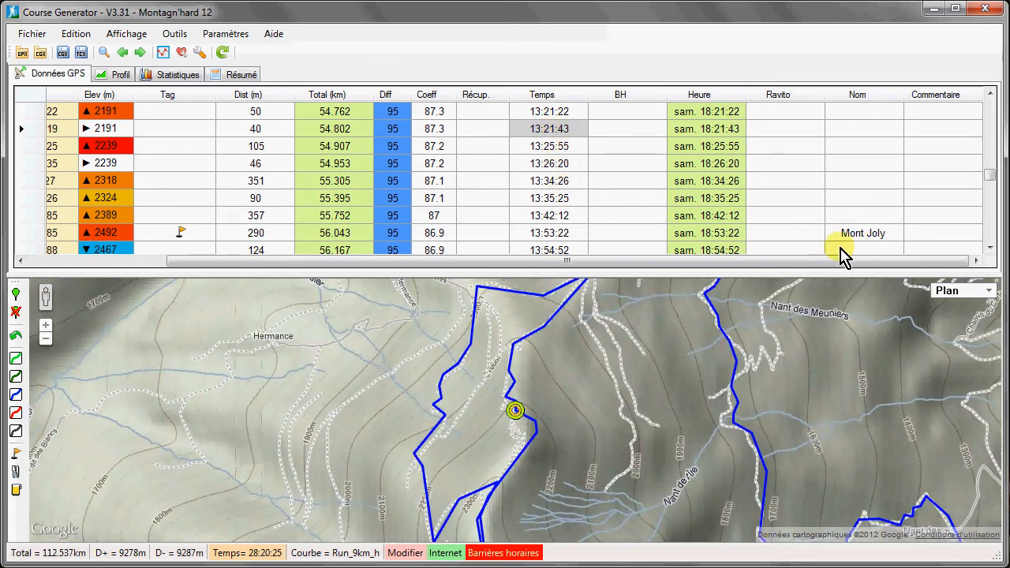
click(557, 235)
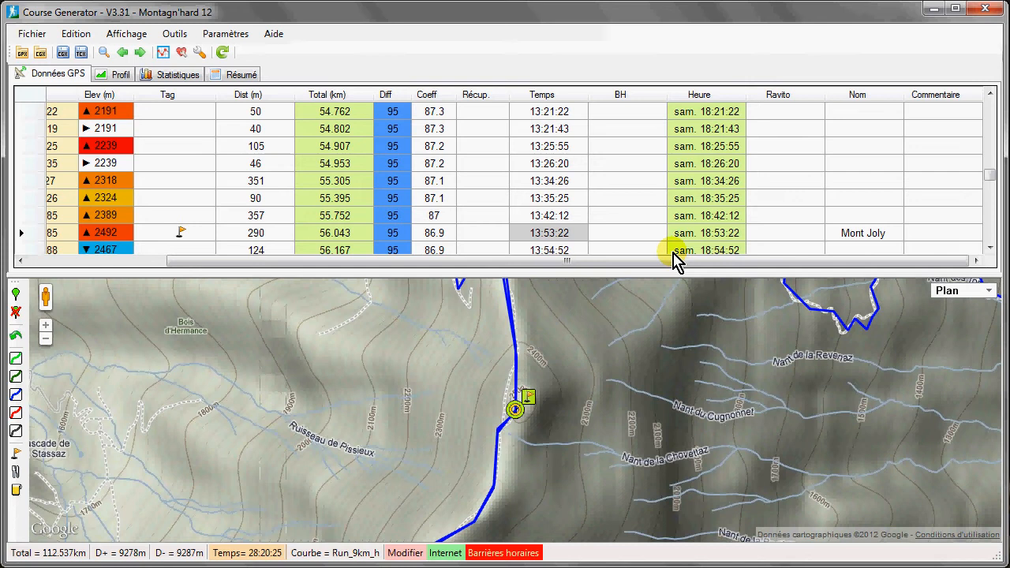
Review the Résumé for Les Contamines and Mont Joly, examining Mont Joly's cumulative distance and its section distance, climb, ascent speed and slope.
click(229, 77)
click(64, 150)
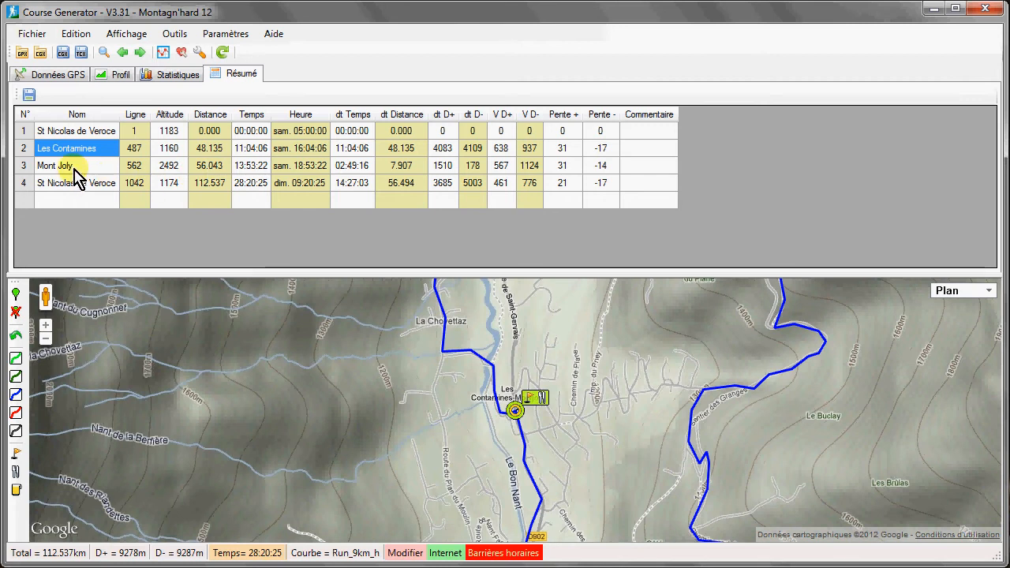
click(74, 168)
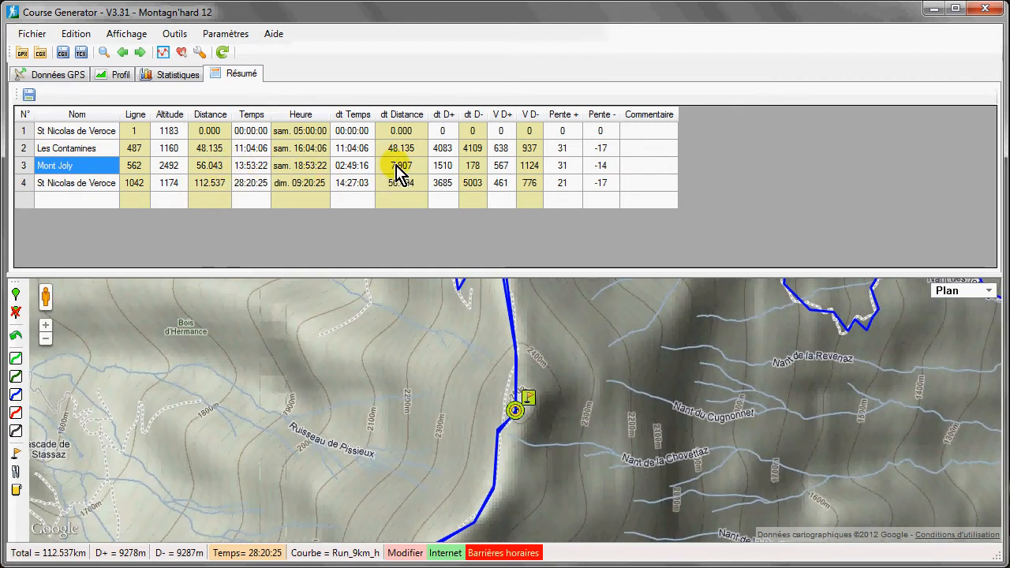
click(446, 171)
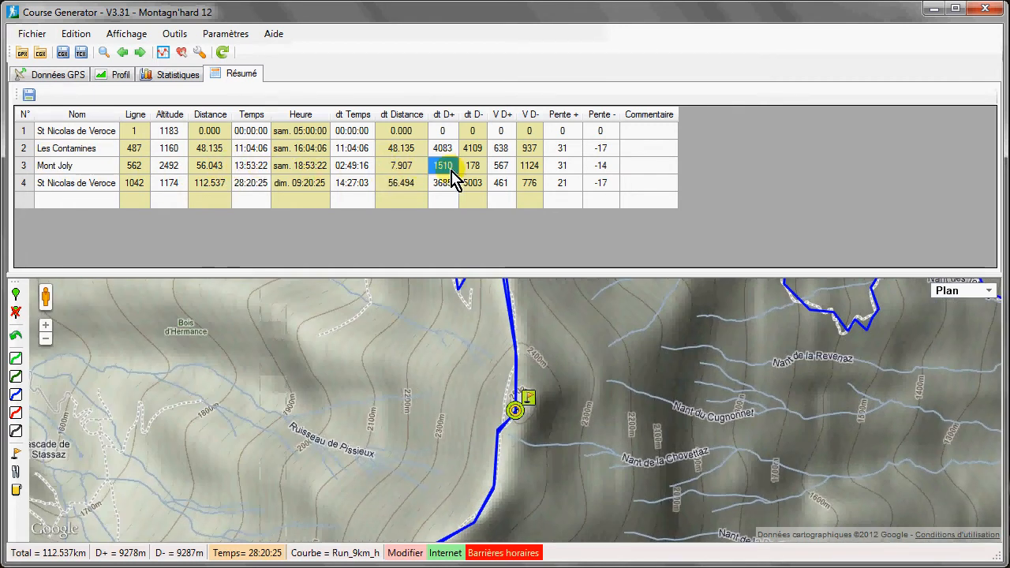
click(501, 168)
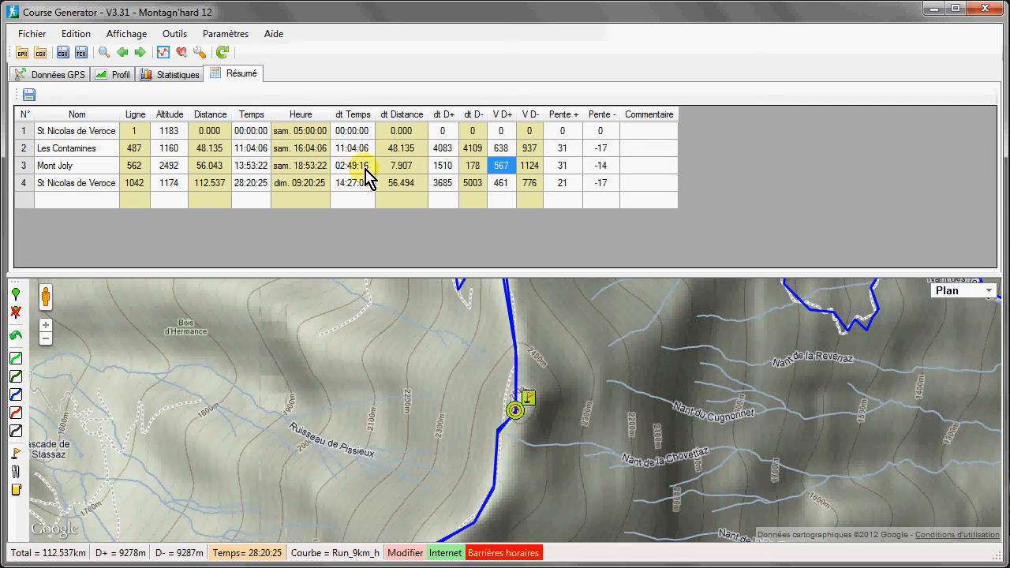
click(212, 171)
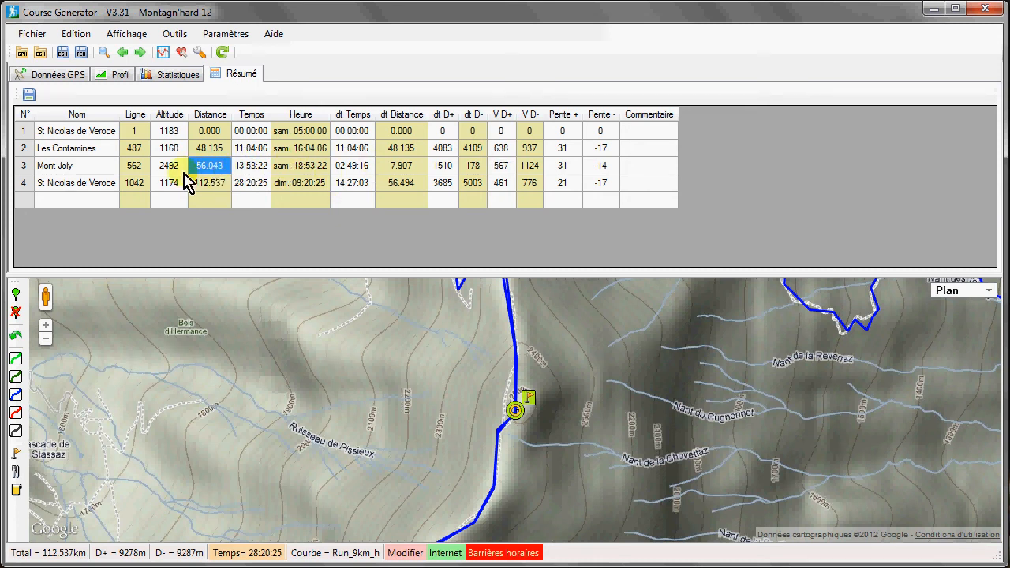
click(412, 172)
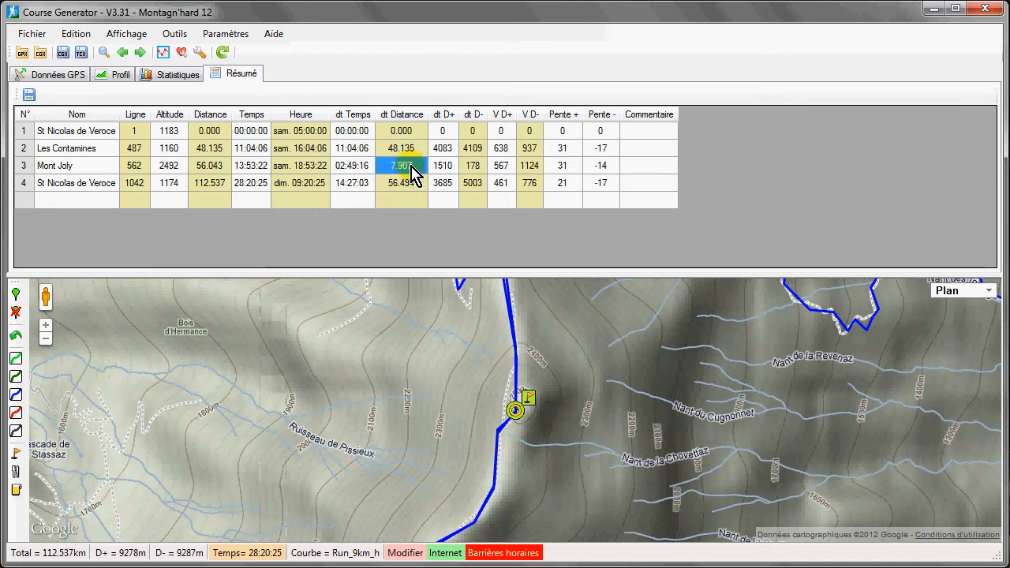
click(573, 169)
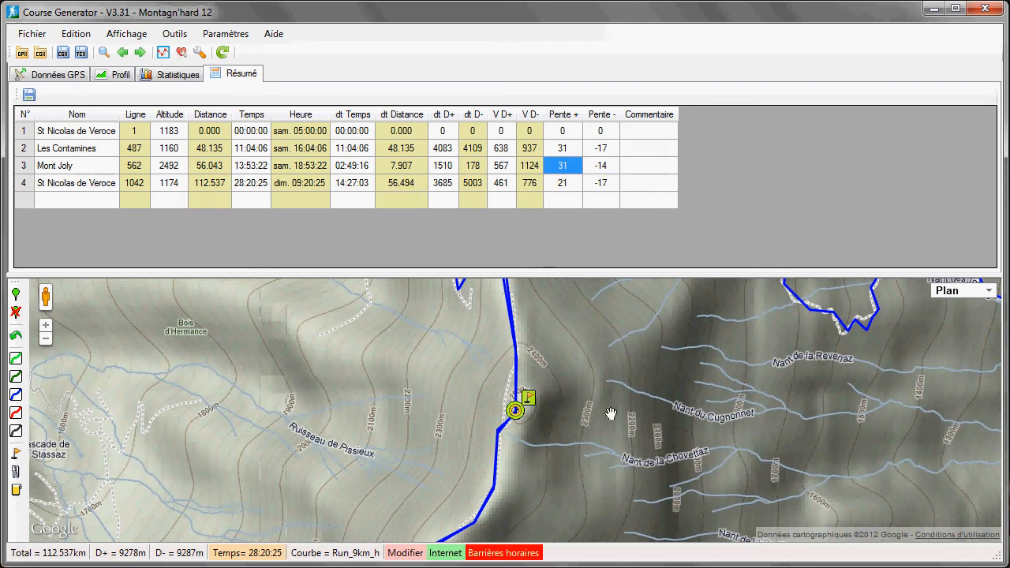
Return to the GPS data at Les Contamines and compare its recovery, coefficient and passing time with the preceding point.
click(43, 74)
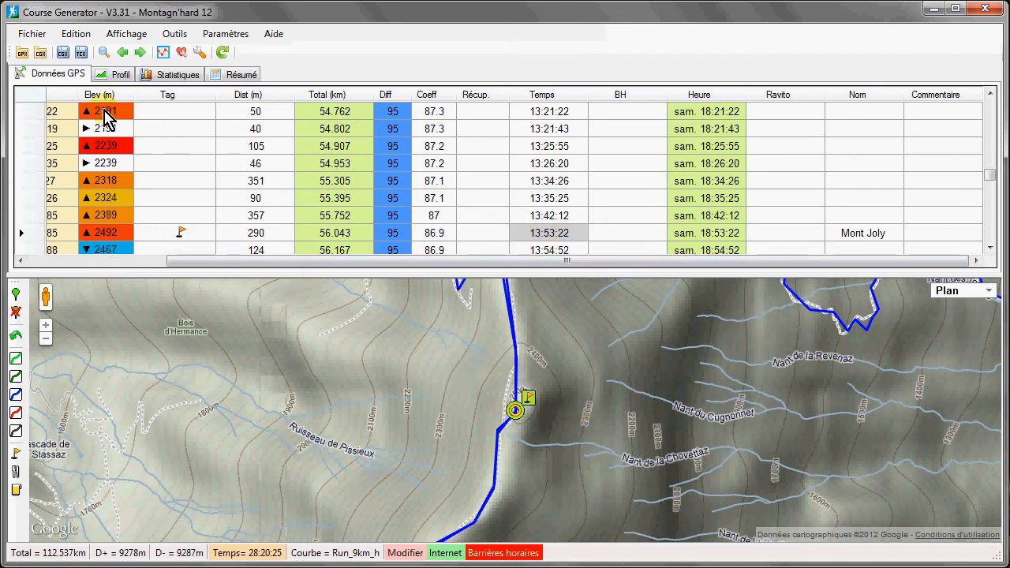
click(123, 52)
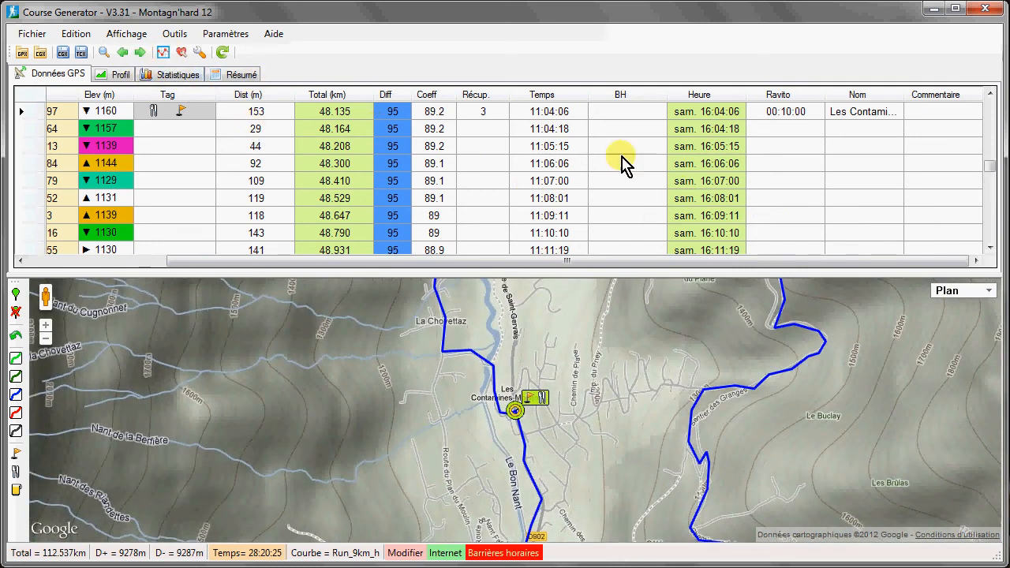
click(477, 146)
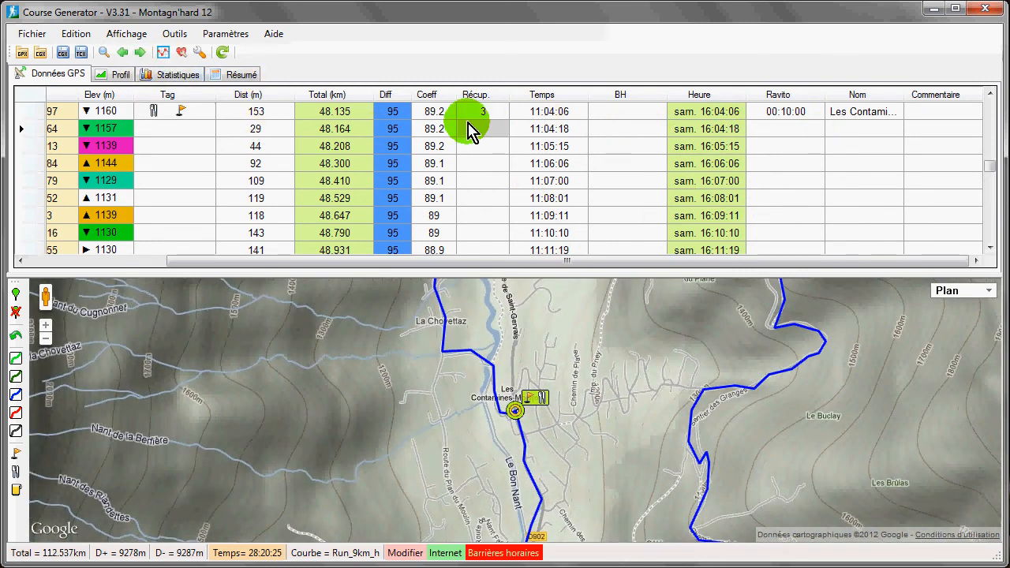
click(487, 111)
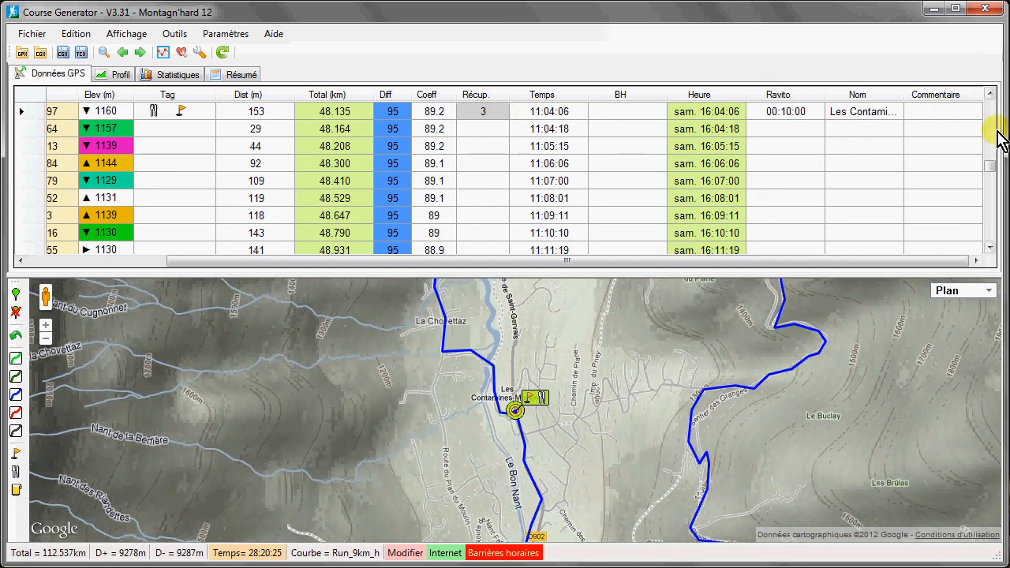
click(991, 94)
click(990, 94)
click(990, 94)
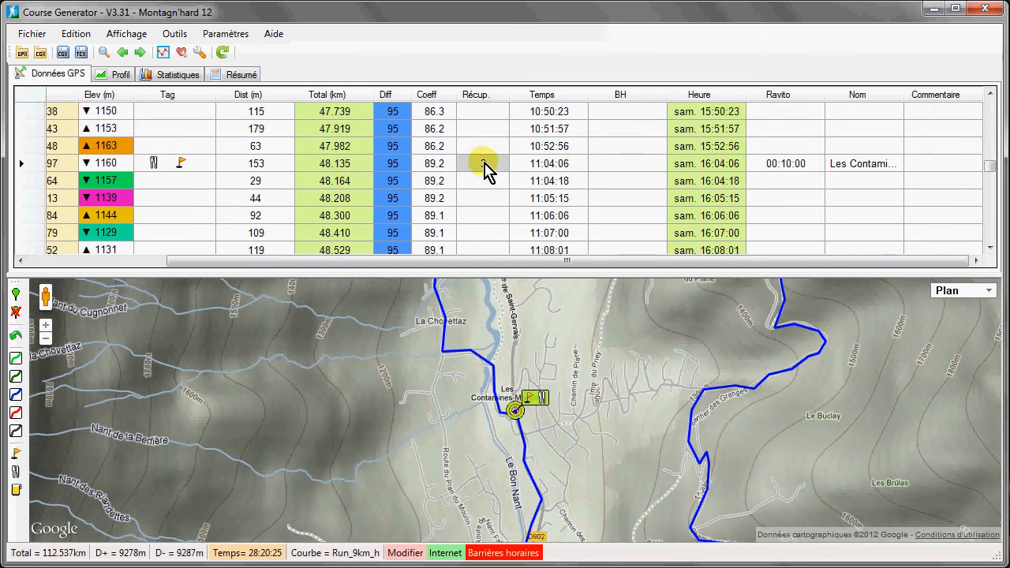
text(3)
click(437, 146)
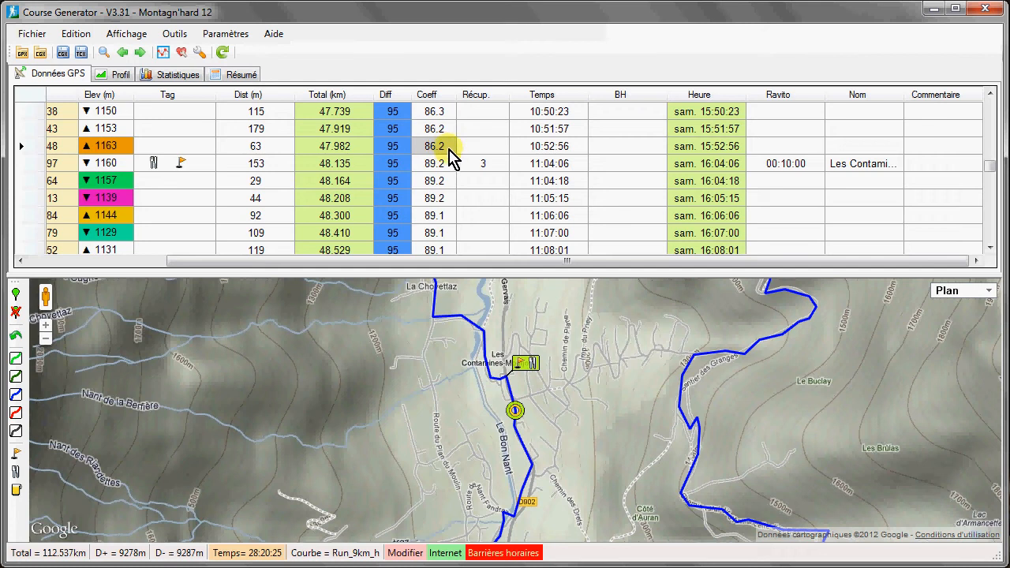
click(449, 166)
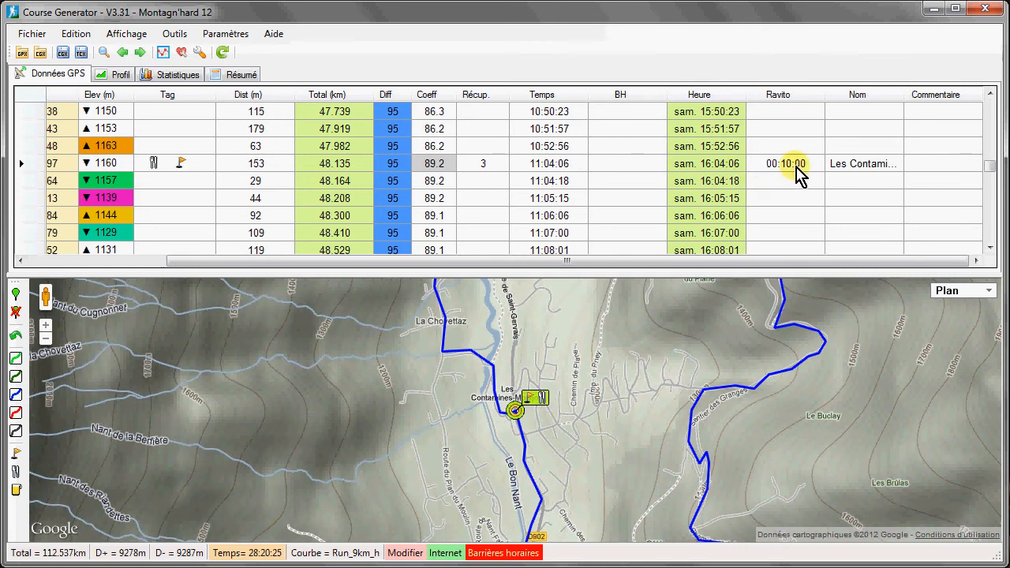
click(558, 146)
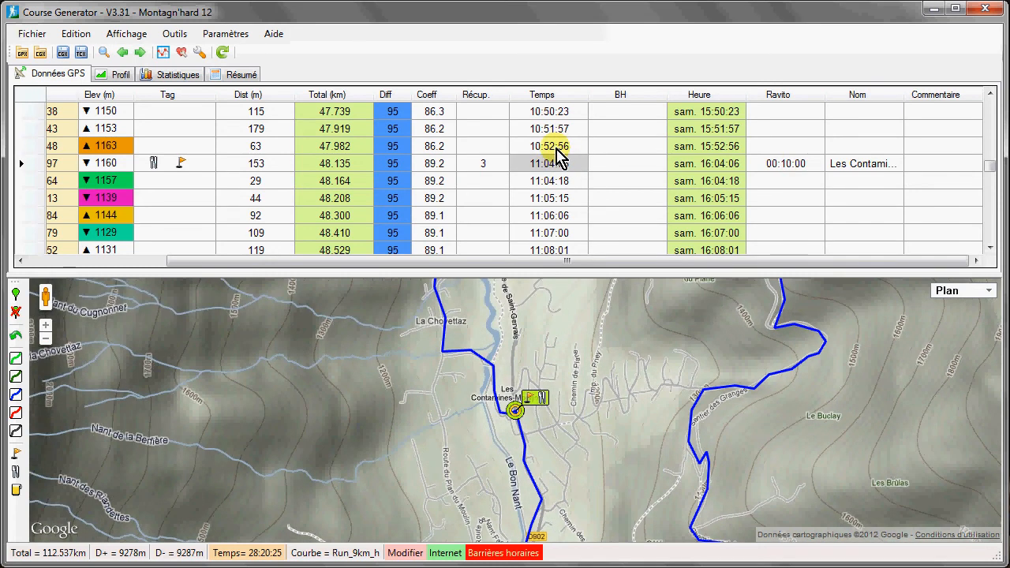
click(550, 164)
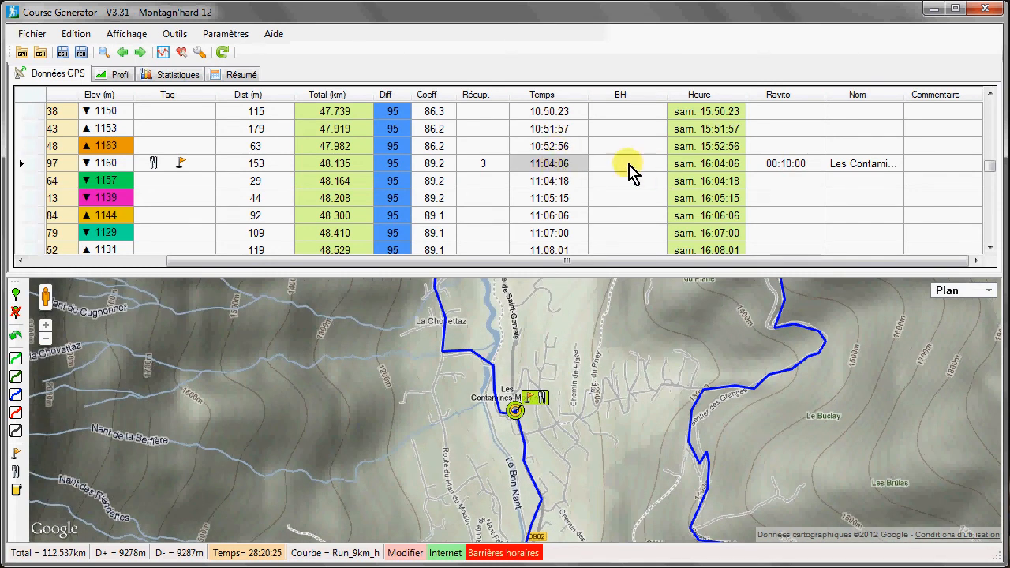
Set the BH cut-off time at the 61.897 km point to 0 hours, 0 minutes and 0 seconds.
click(518, 555)
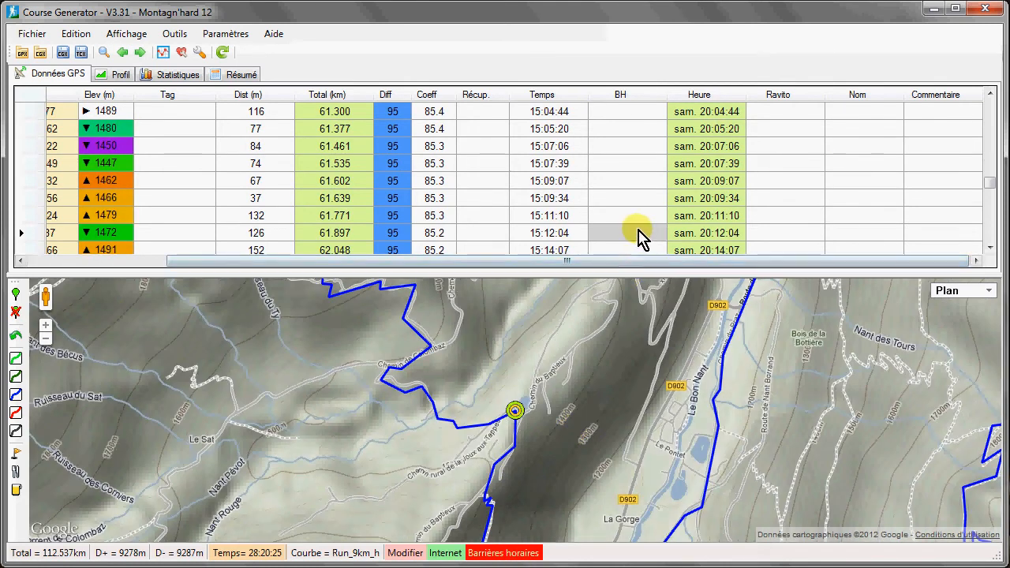
double_click(642, 233)
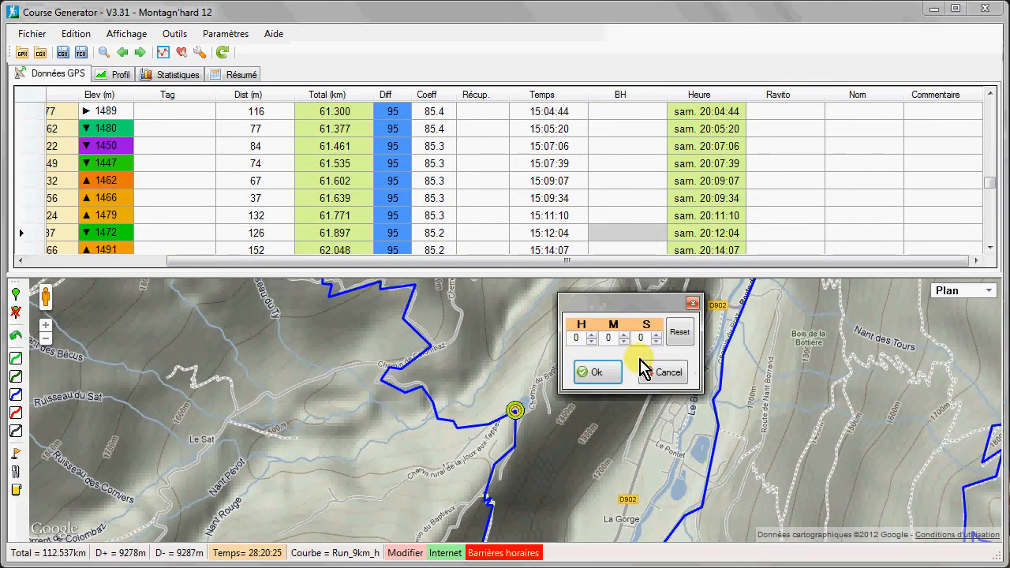
click(602, 375)
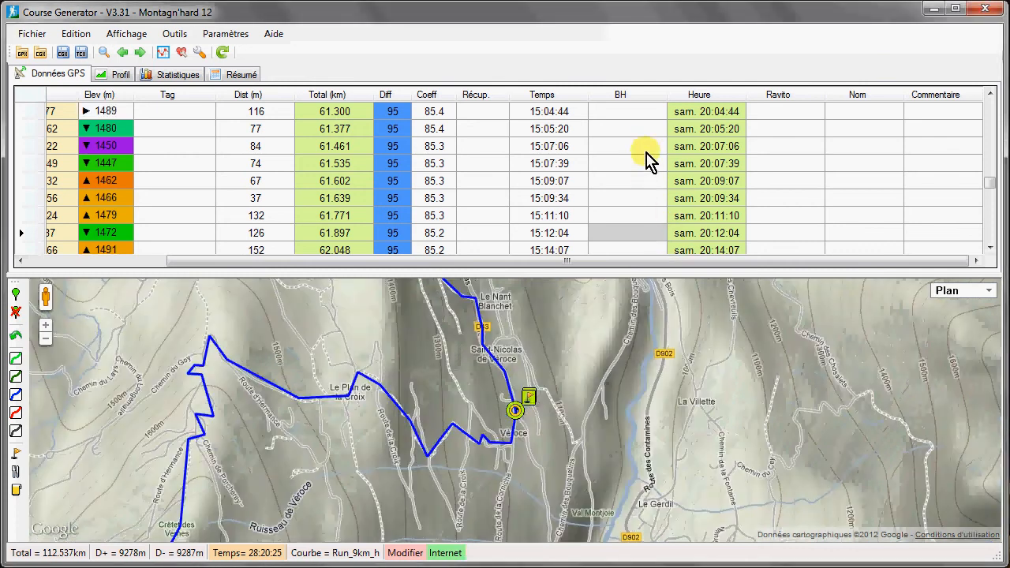
Go back through the tagged points in the GPS data to Les Contamines.
click(646, 148)
scroll(646, 181, up, 12)
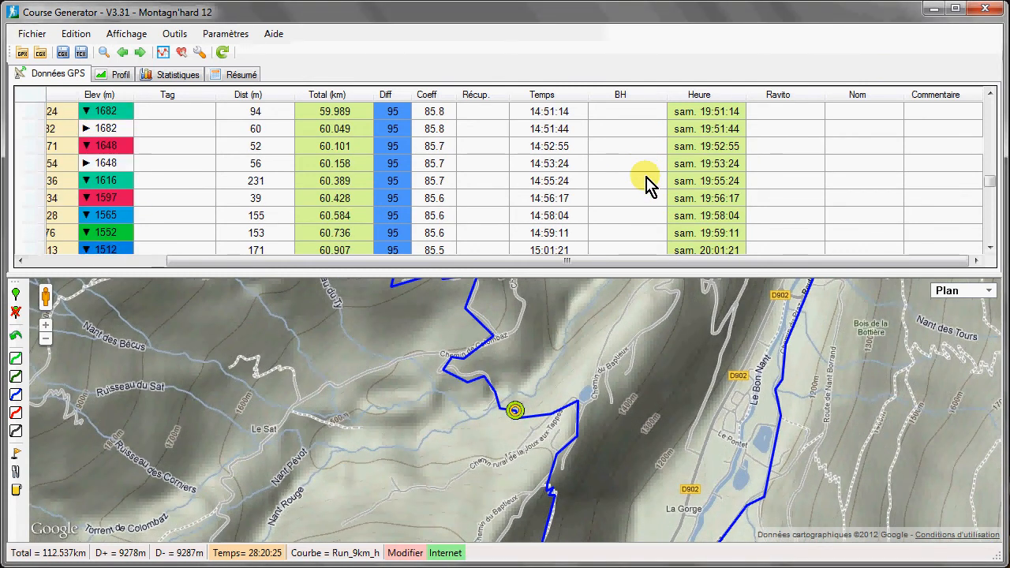
scroll(646, 181, up, 8)
scroll(646, 180, down, 6)
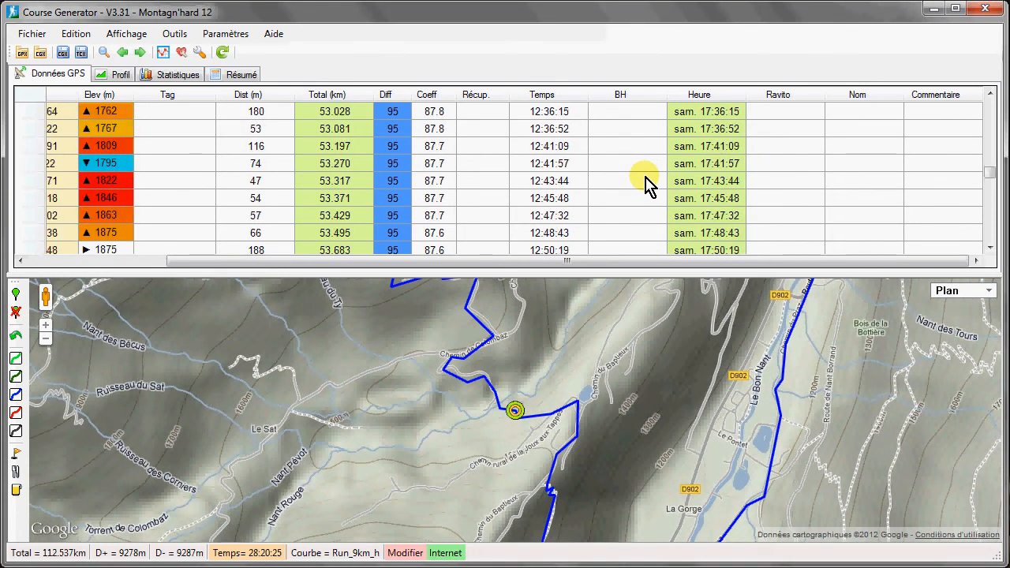
scroll(646, 181, down, 1)
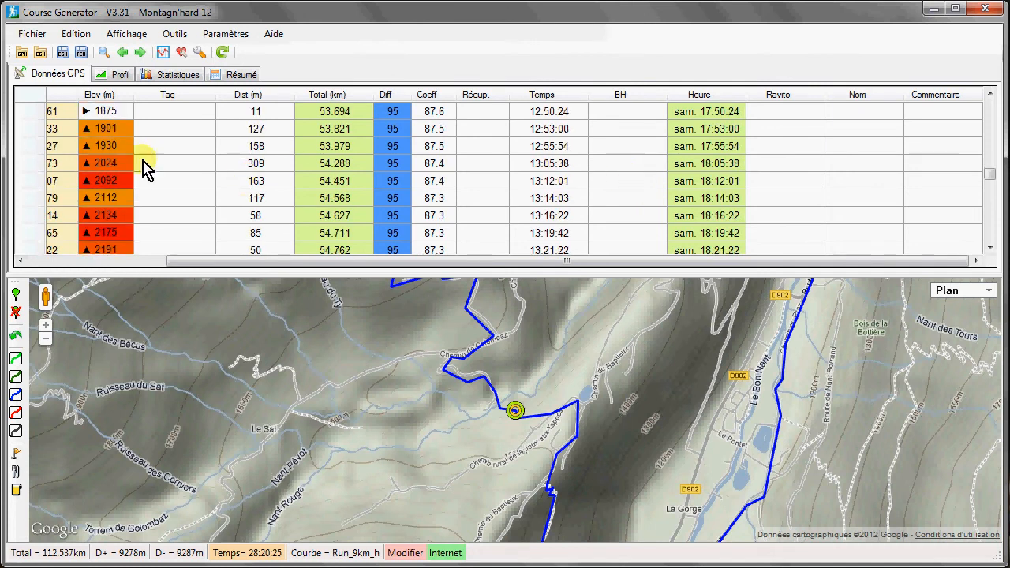
click(140, 53)
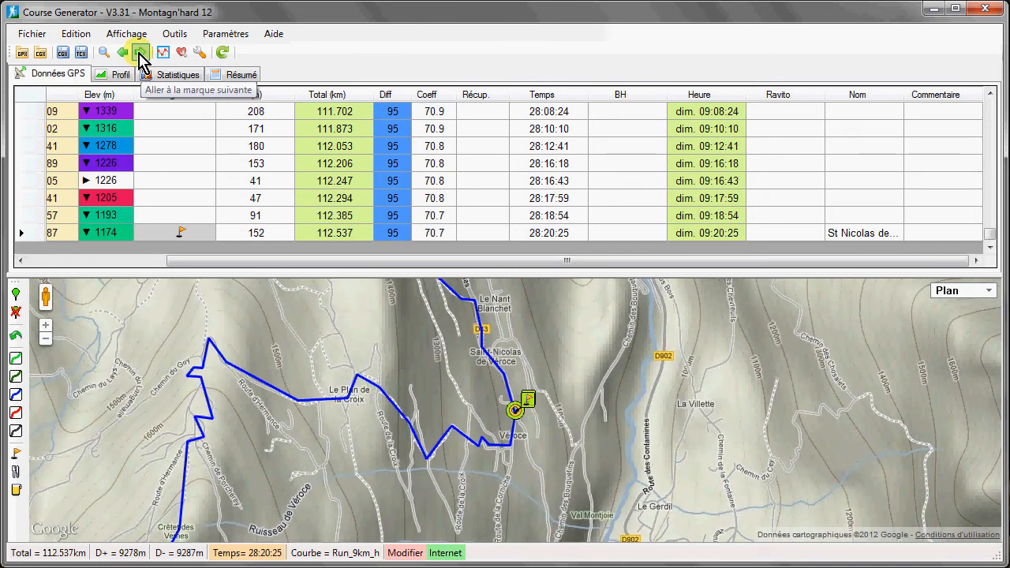
click(122, 53)
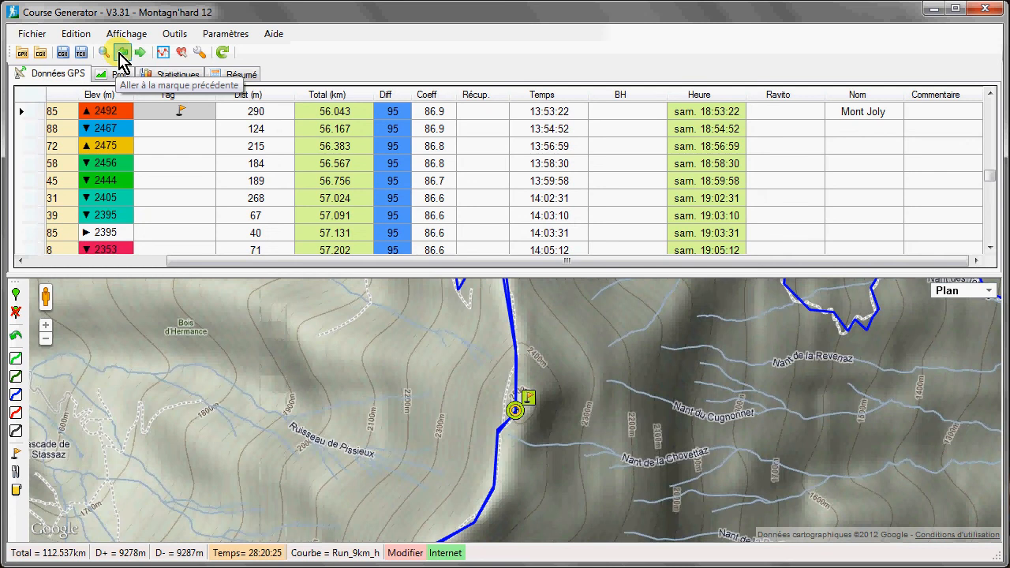
click(123, 53)
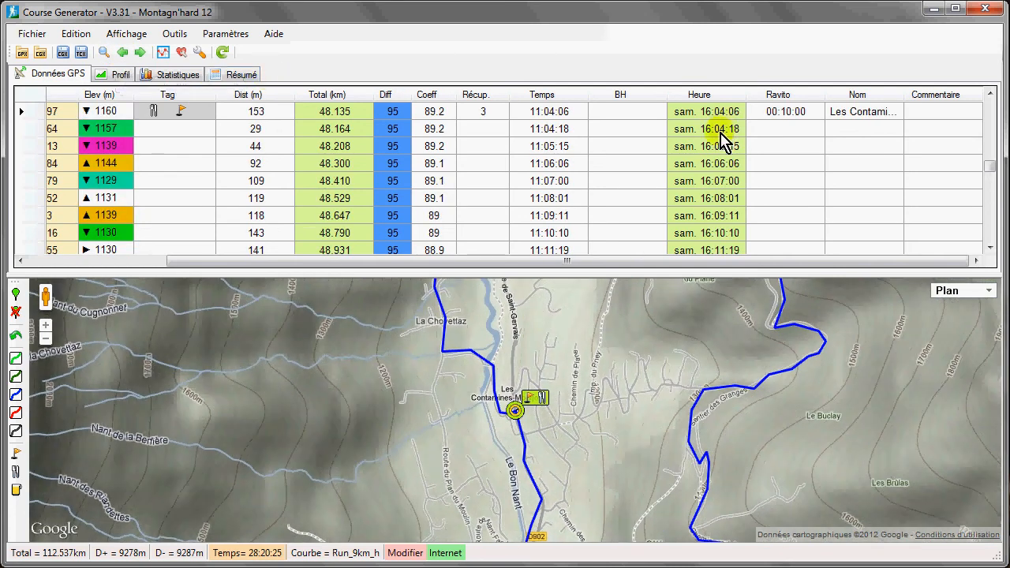
Set the BH cut-off time at Les Contamines to 12 hours, 0 minutes and 0 seconds.
click(642, 116)
scroll(700, 150, up, 1)
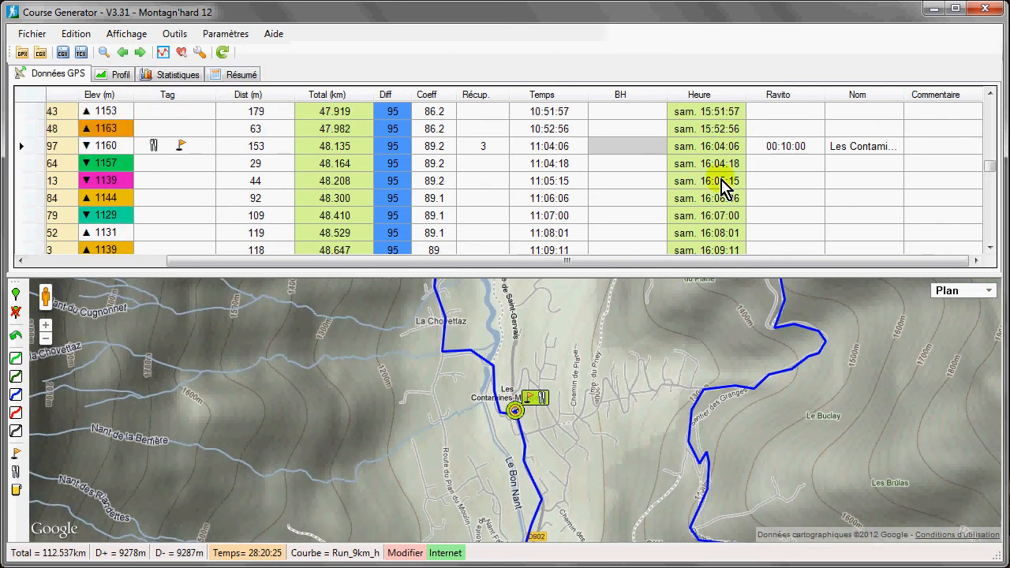
double_click(614, 156)
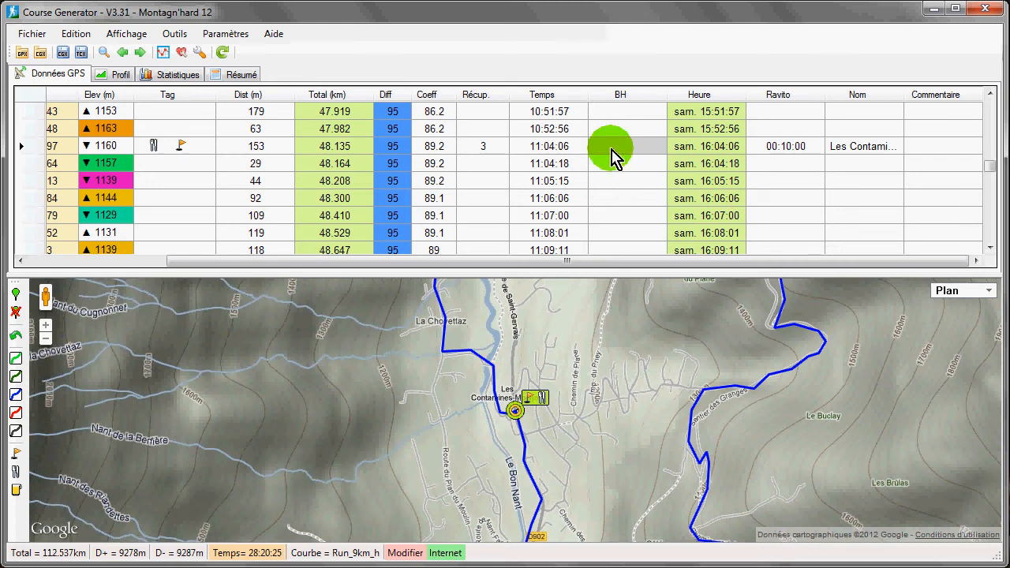
click(591, 338)
text(1)
click(590, 335)
click(590, 334)
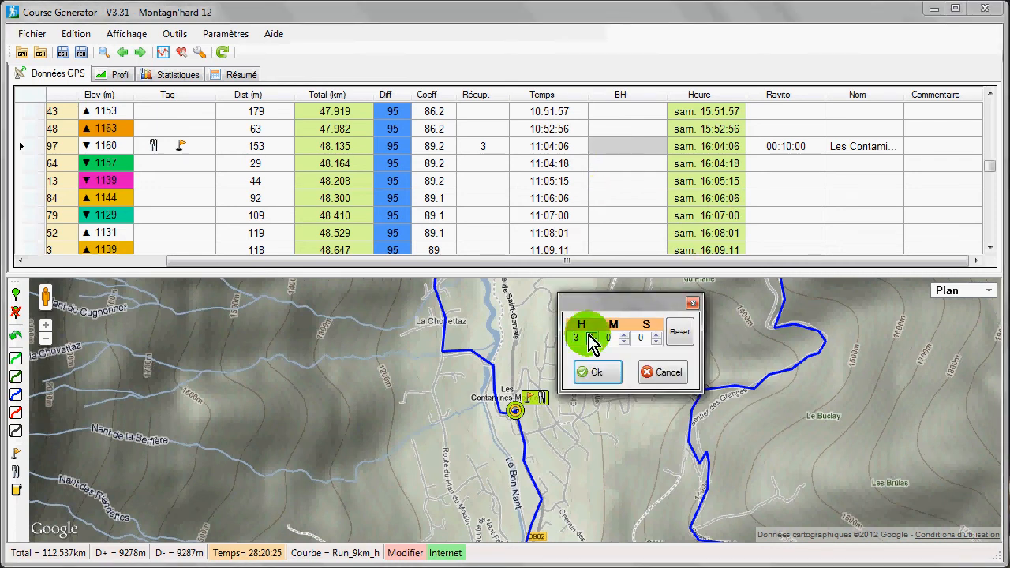
click(589, 335)
click(590, 335)
click(590, 335)
click(589, 334)
click(589, 335)
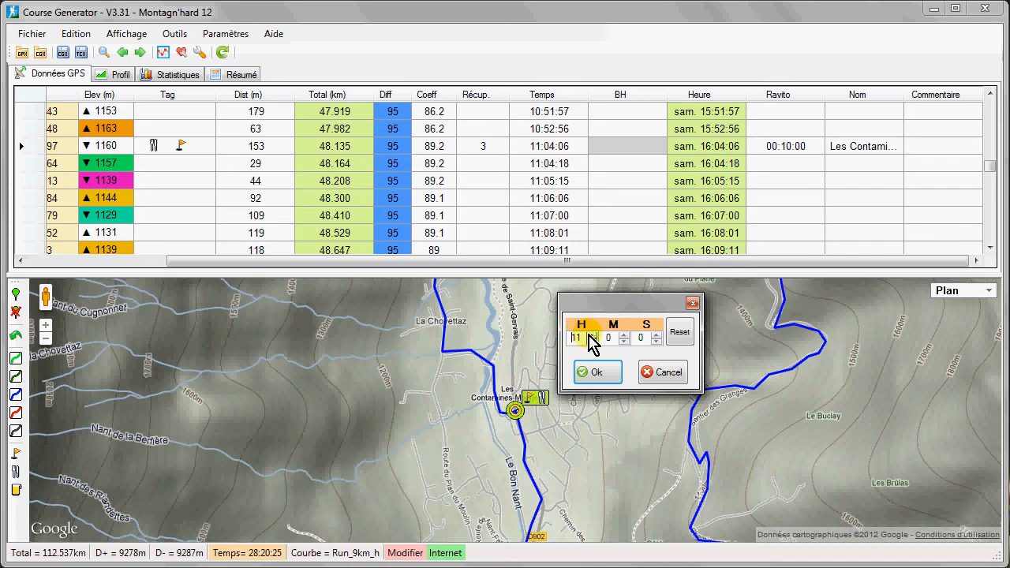
click(597, 372)
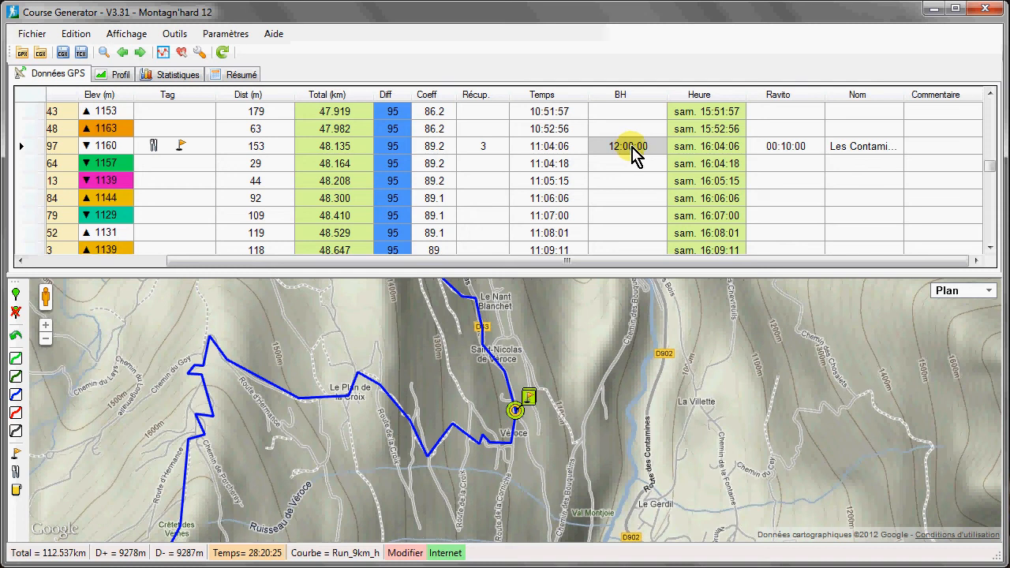
Set the BH cut-off time at Les Contamines to 11:00:00 and check the Barrières horaires status against the passing time.
double_click(629, 147)
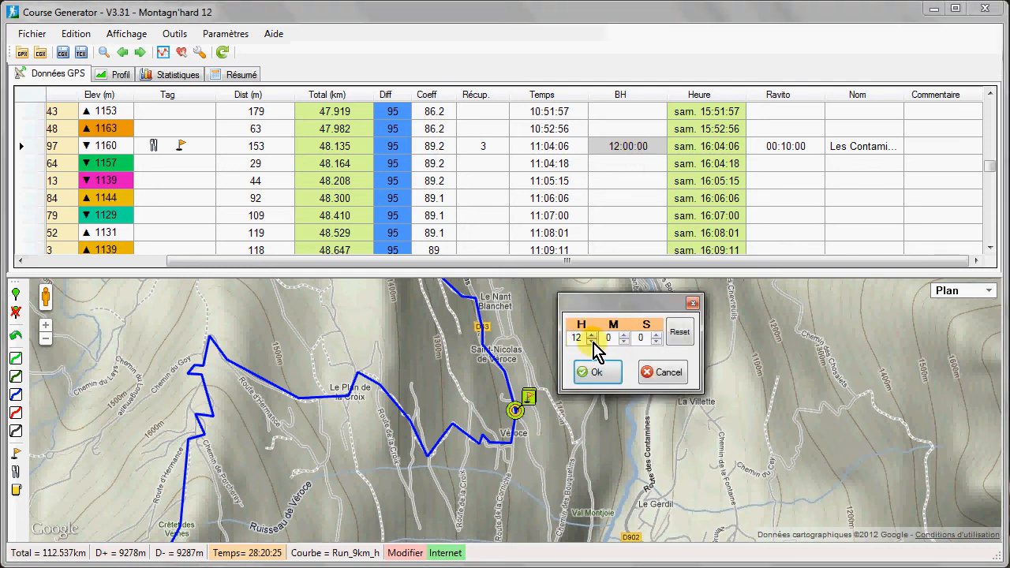
click(592, 341)
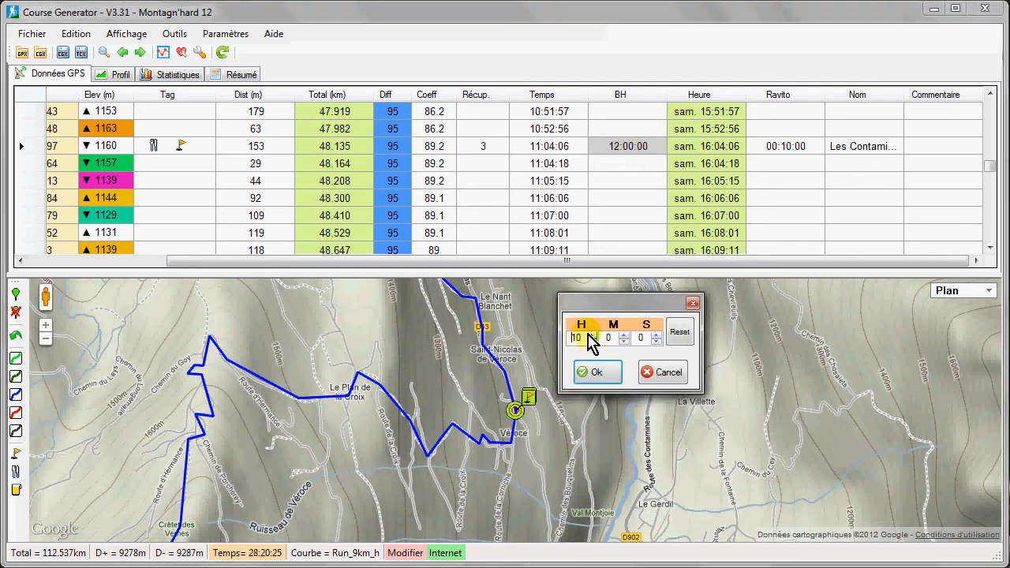
click(613, 374)
click(634, 166)
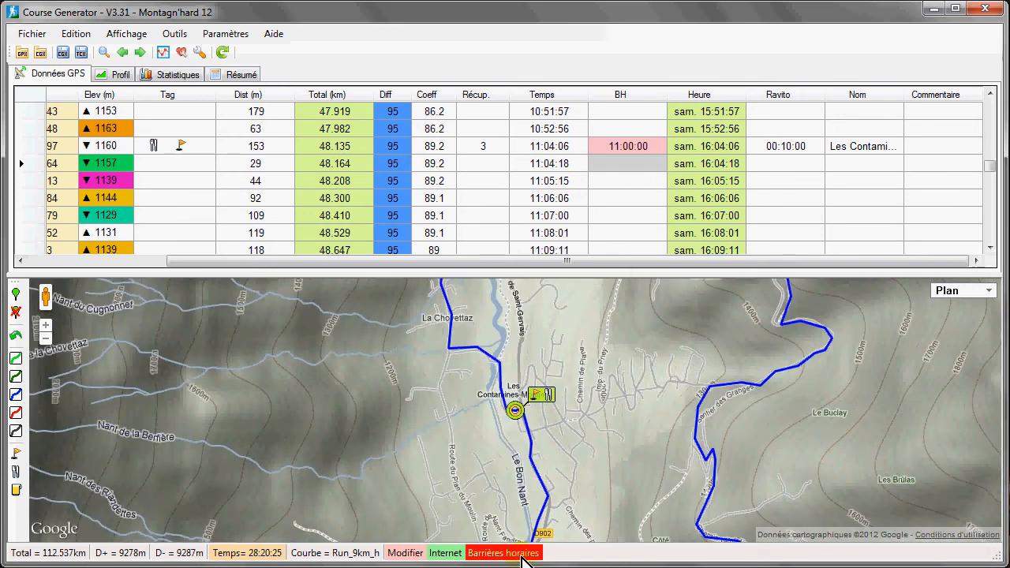
click(630, 145)
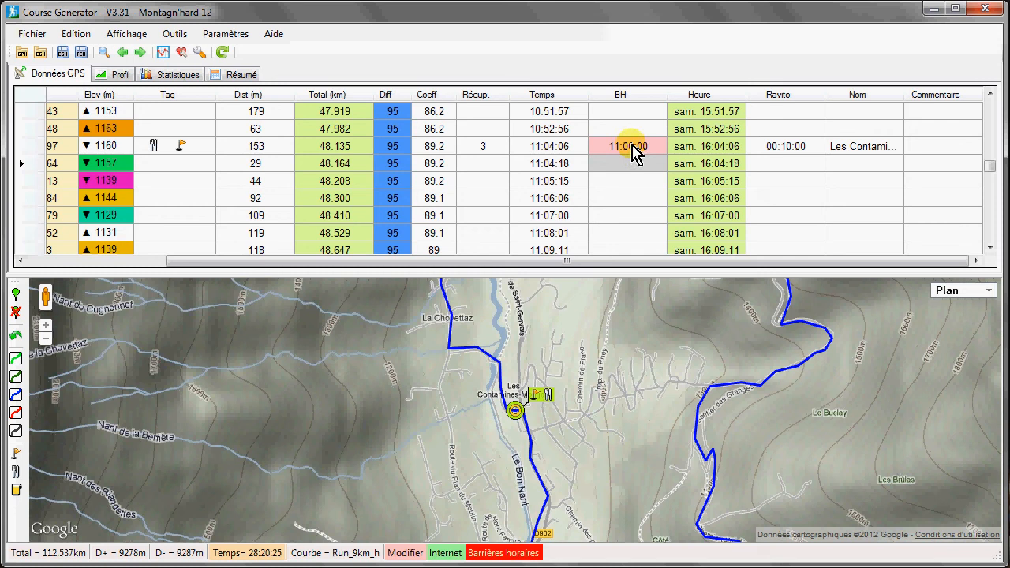
click(496, 555)
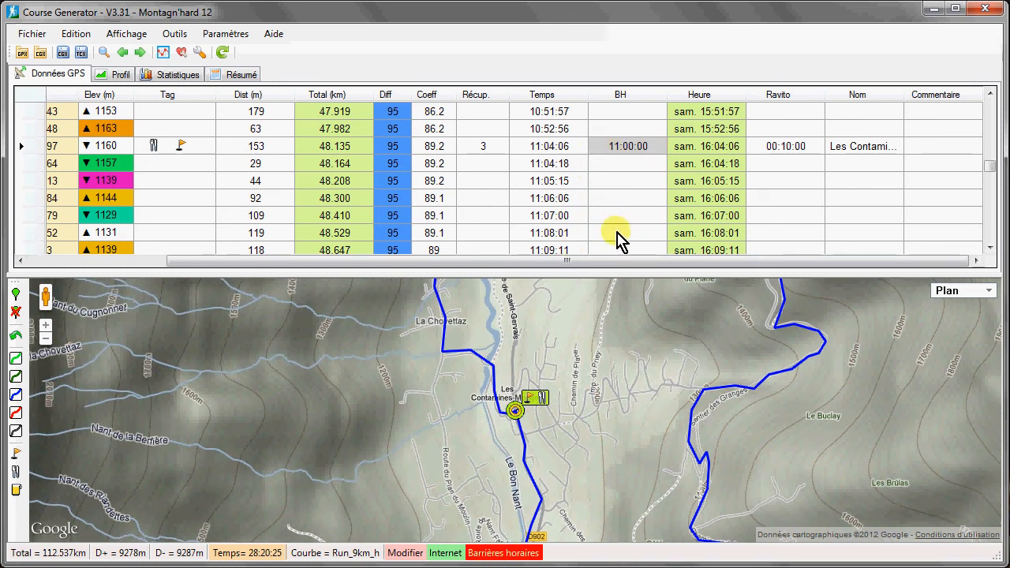
Examine the course's elevation profile at several points between about 20 km and 74 km, checking distance, altitude and passing time.
click(98, 73)
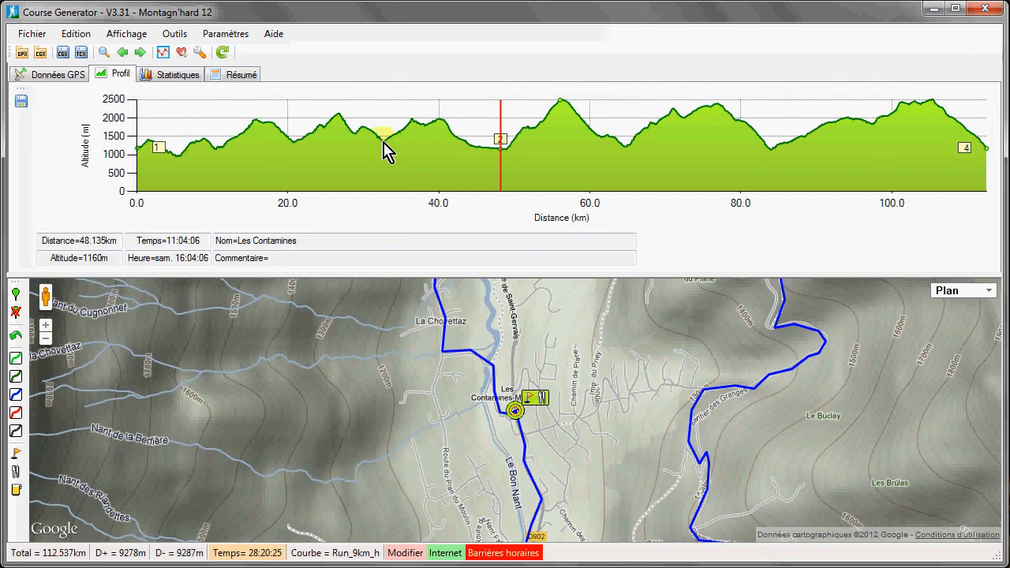
click(292, 150)
click(469, 142)
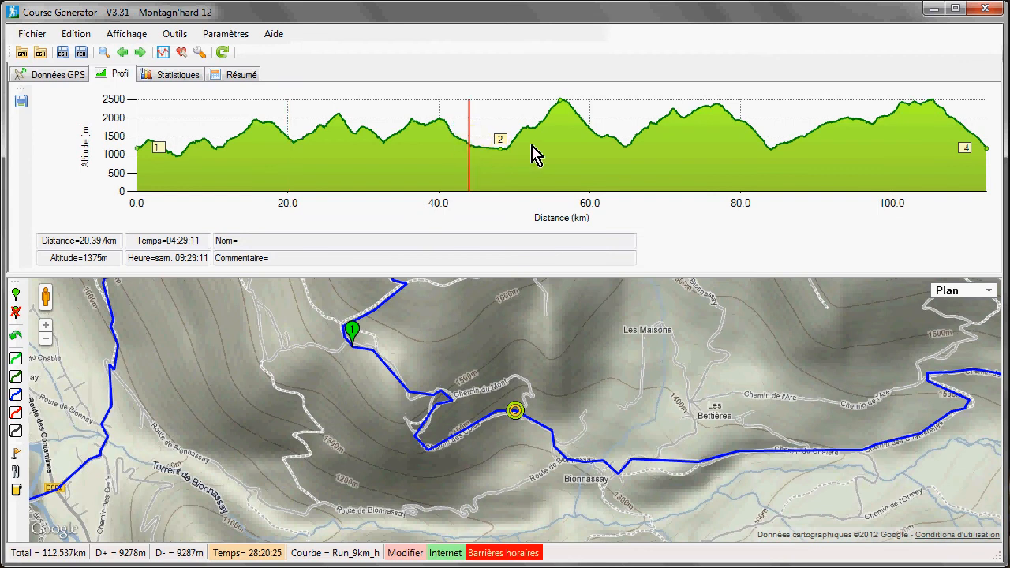
click(548, 122)
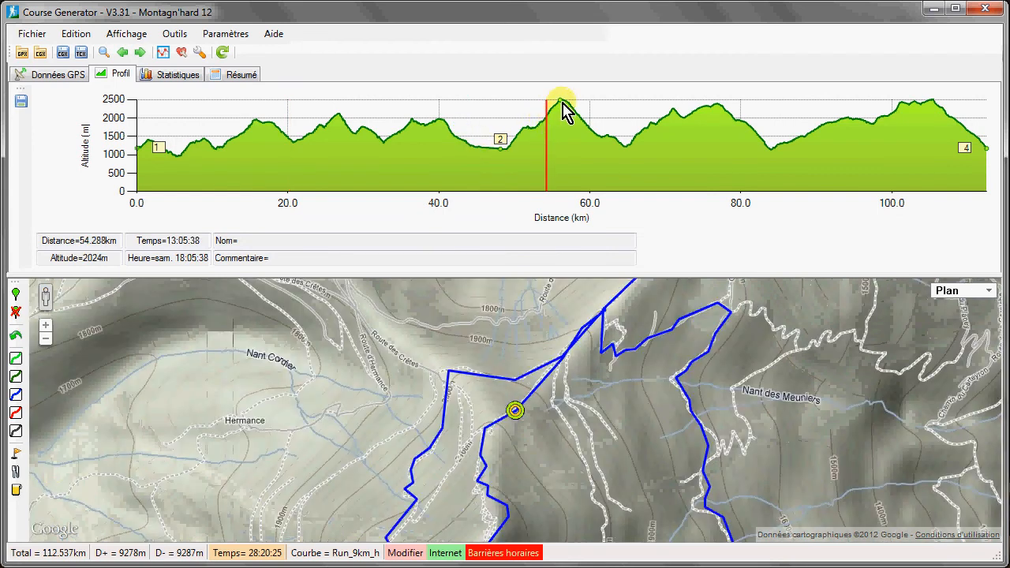
click(563, 106)
click(616, 140)
click(658, 128)
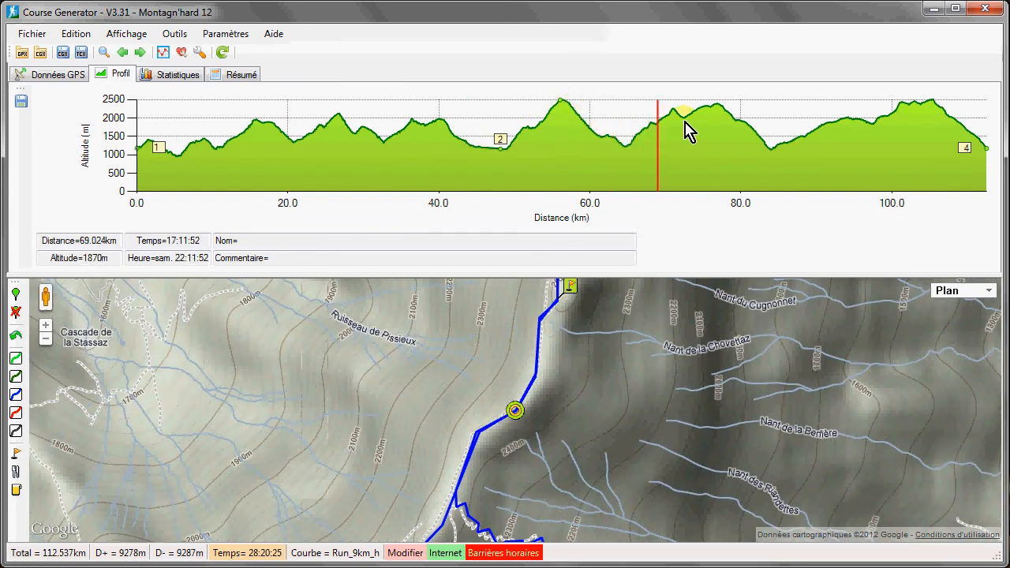
click(700, 130)
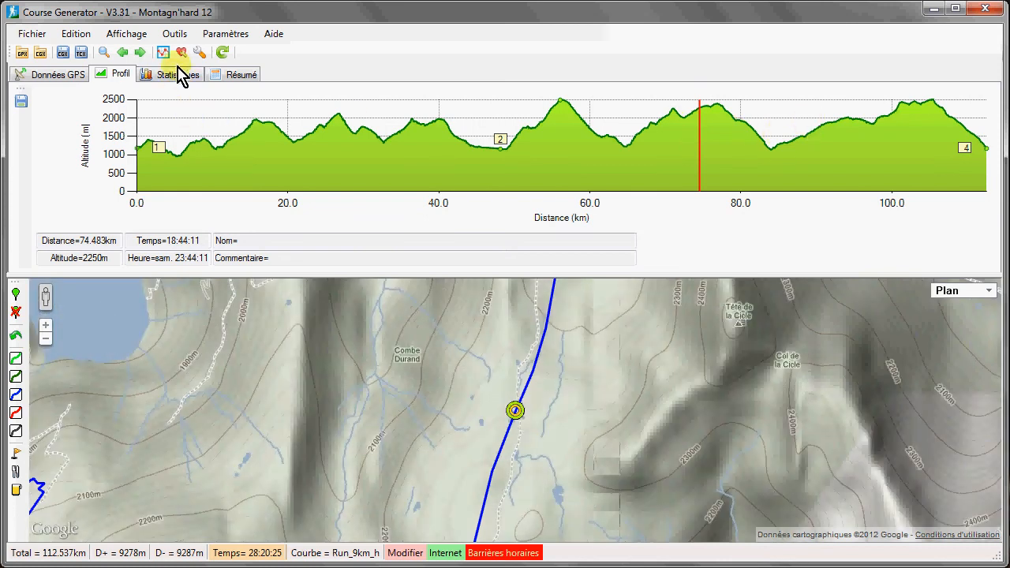
Review the course statistics on climb, descent, slope and altitude bands, and open the Résumé of tagged points.
click(179, 74)
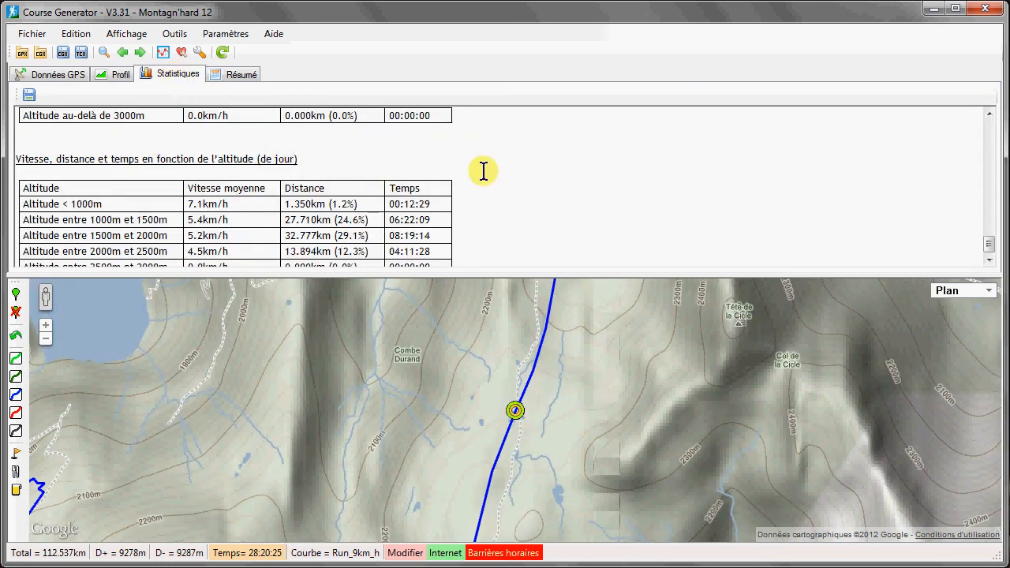
scroll(487, 167, down, 10)
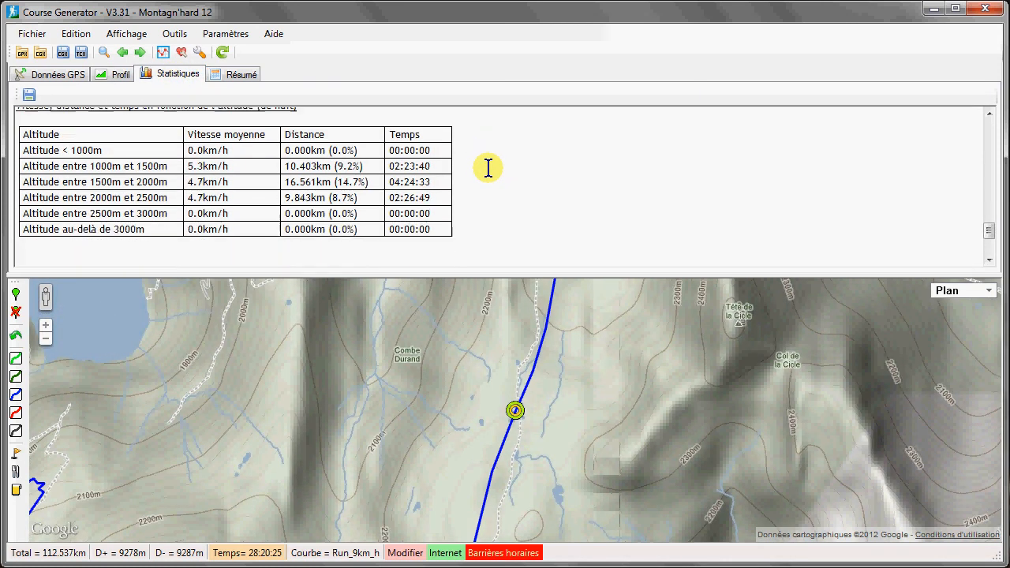
scroll(488, 167, up, 1)
scroll(488, 167, up, 10)
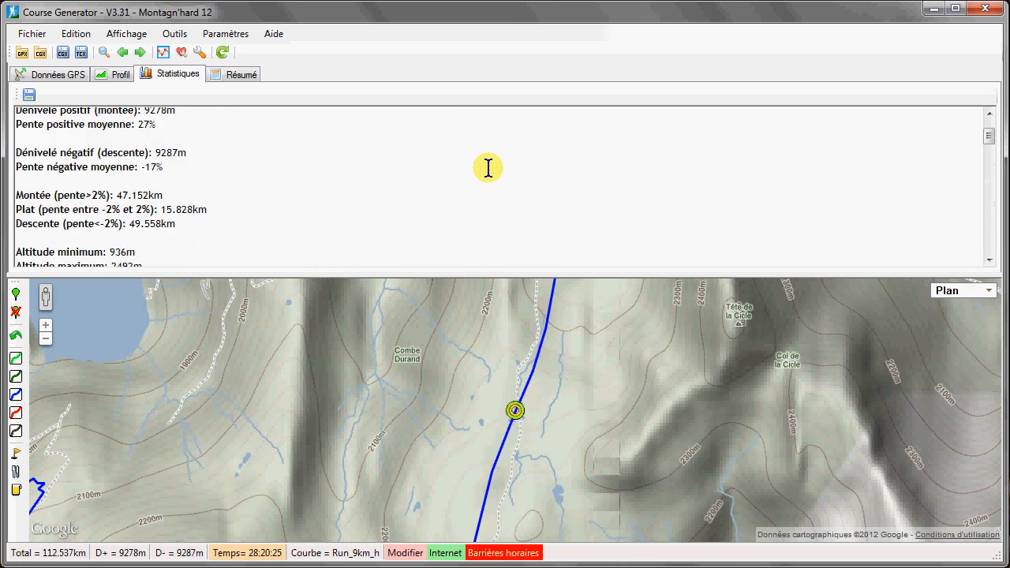
click(237, 79)
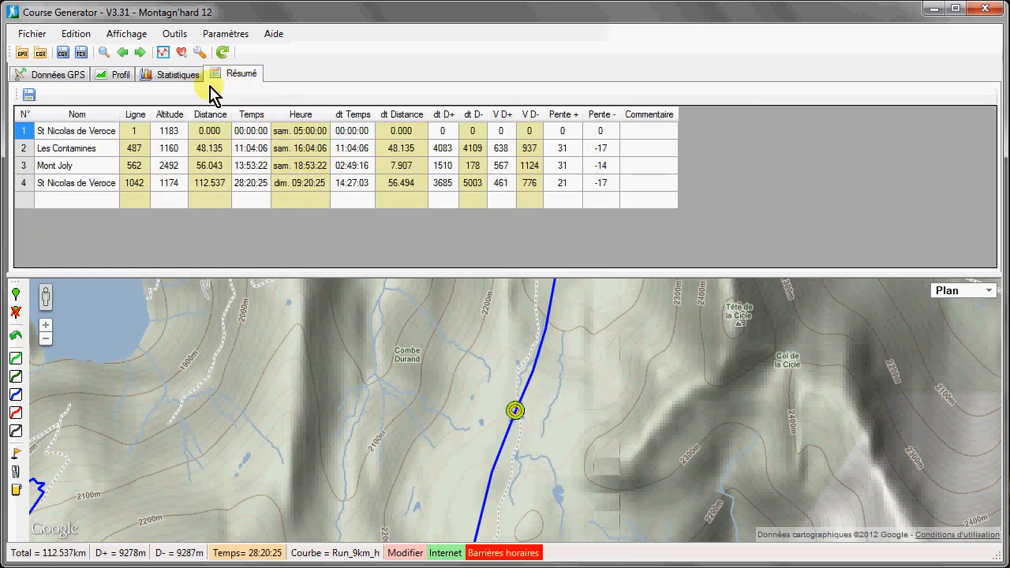